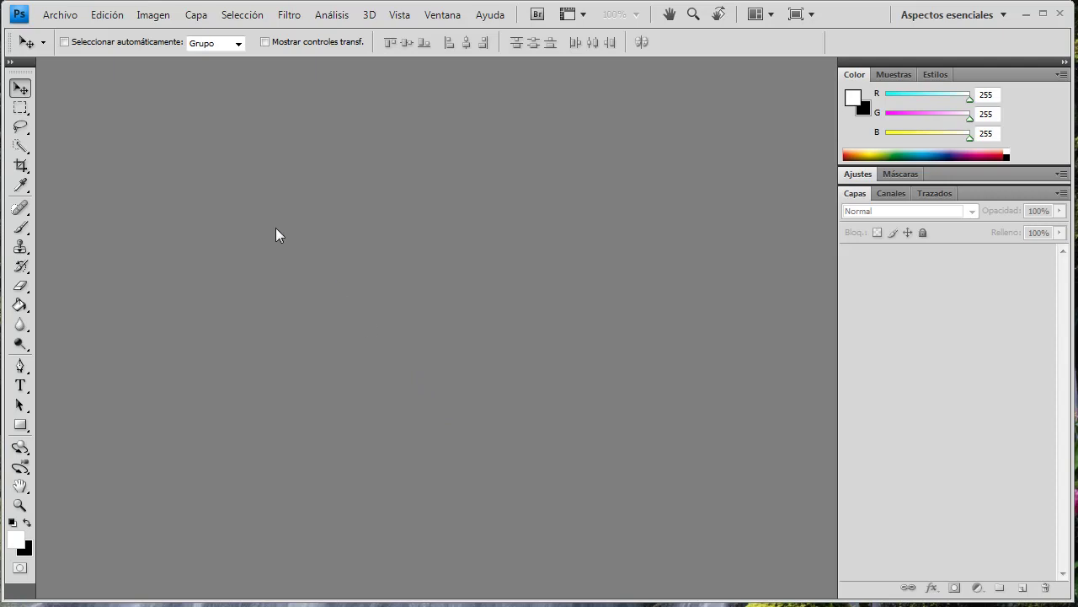
Step: Start a new document on the Photoshop default size preset (16.02 × 11.99 cm, 28.346 pixels/cm)
click(60, 15)
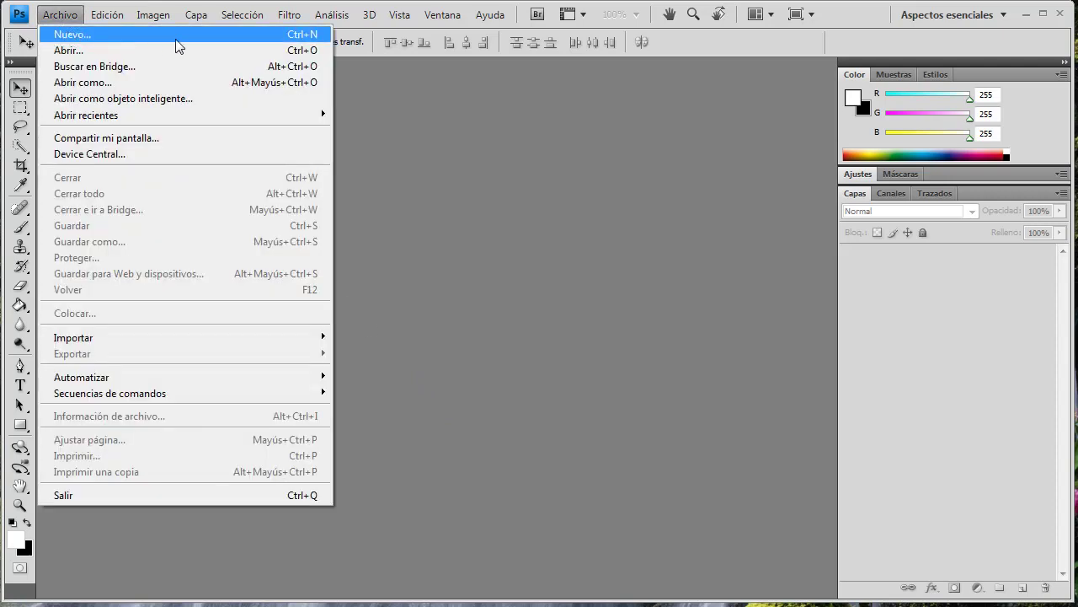
click(299, 38)
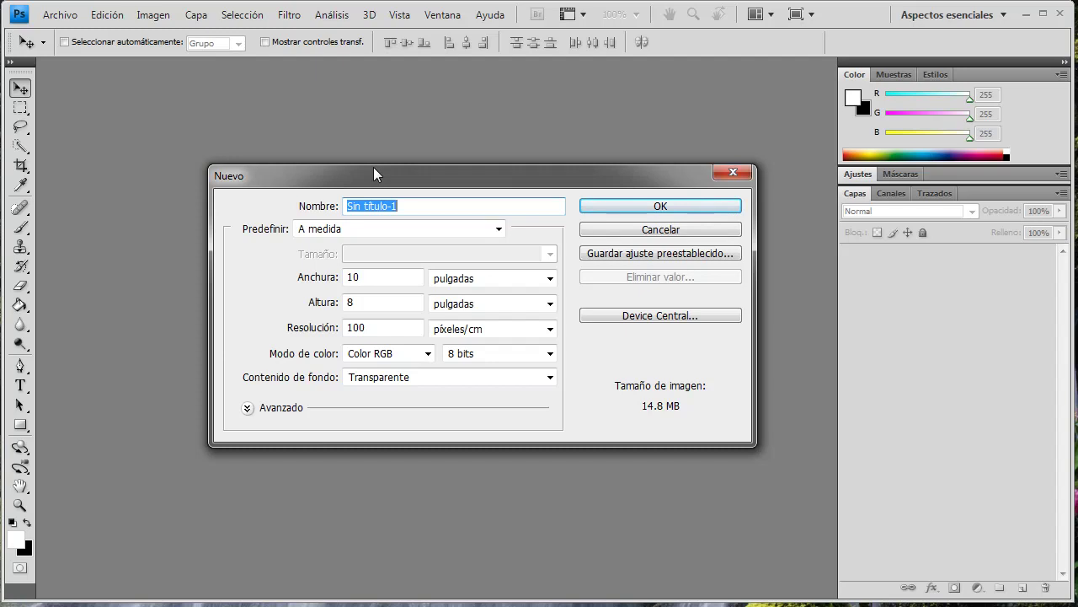
drag(413, 204, 293, 175)
click(370, 229)
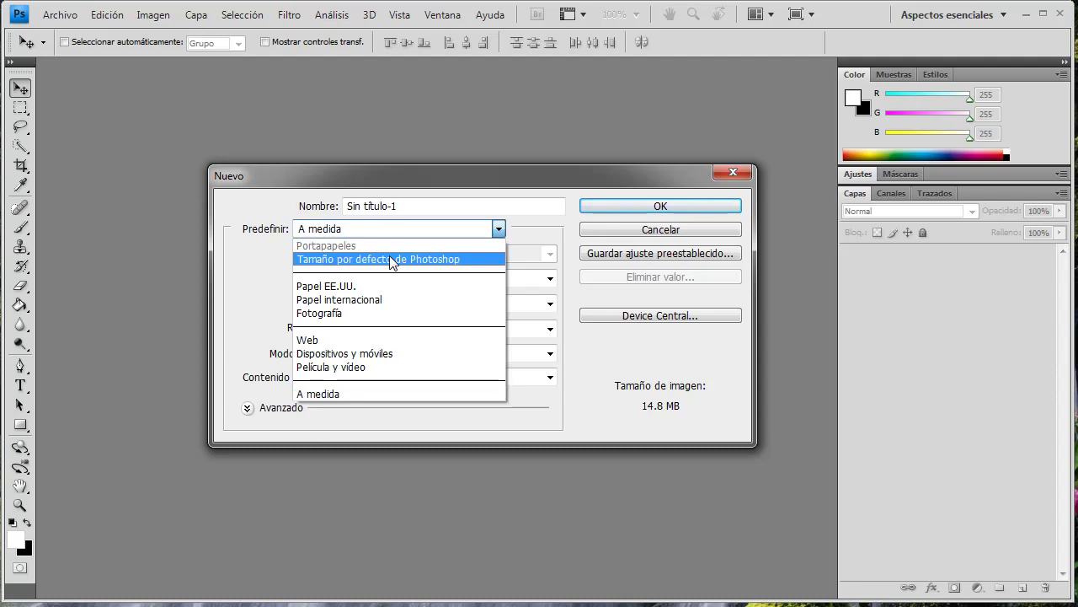
click(392, 260)
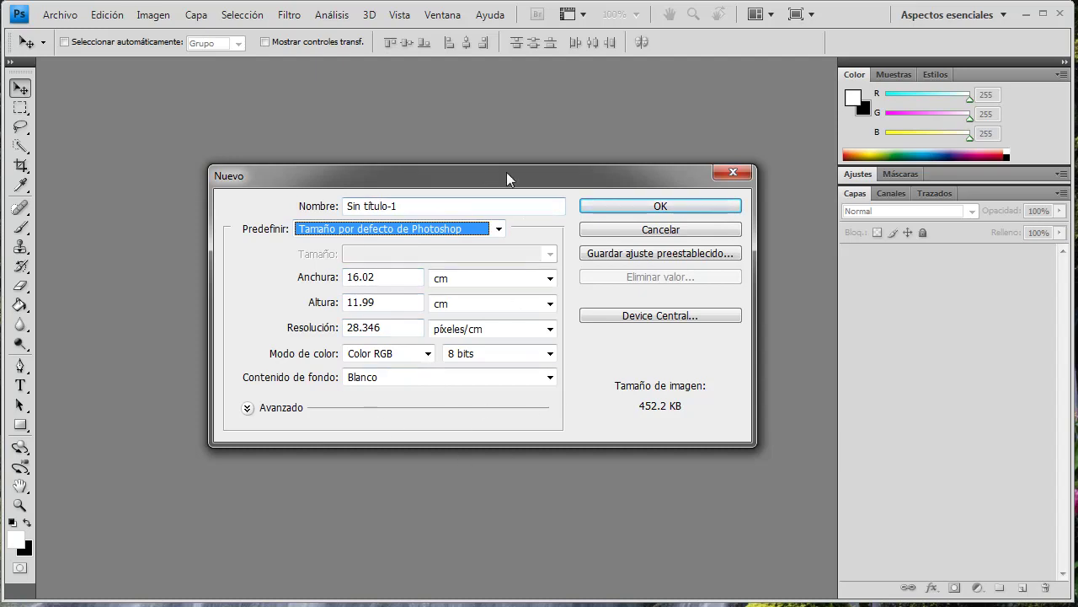
click(406, 277)
drag(405, 277, 297, 263)
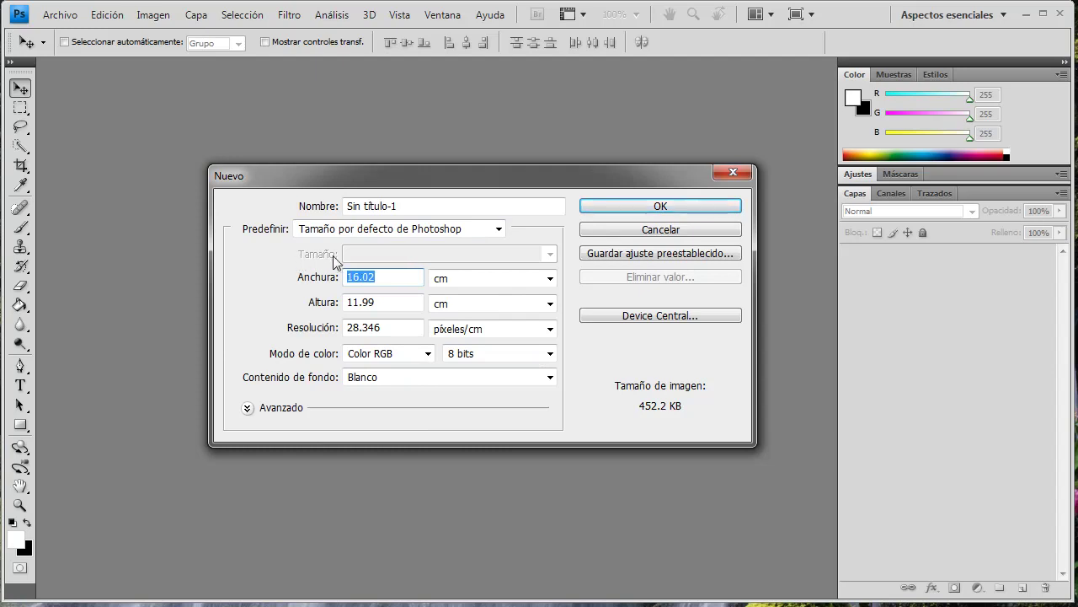
click(388, 276)
click(434, 279)
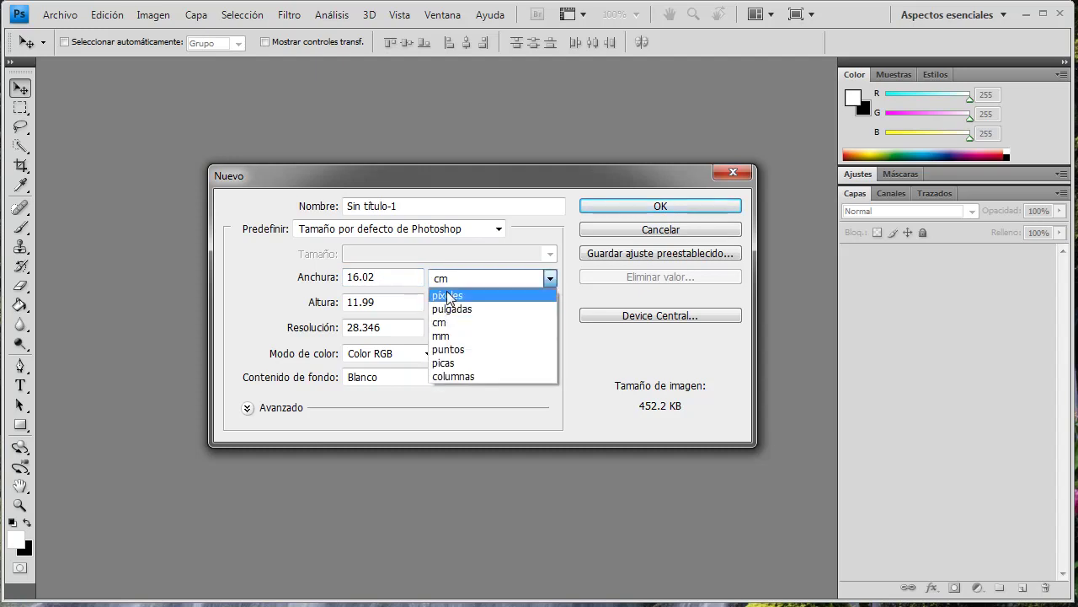
click(447, 294)
double_click(358, 277)
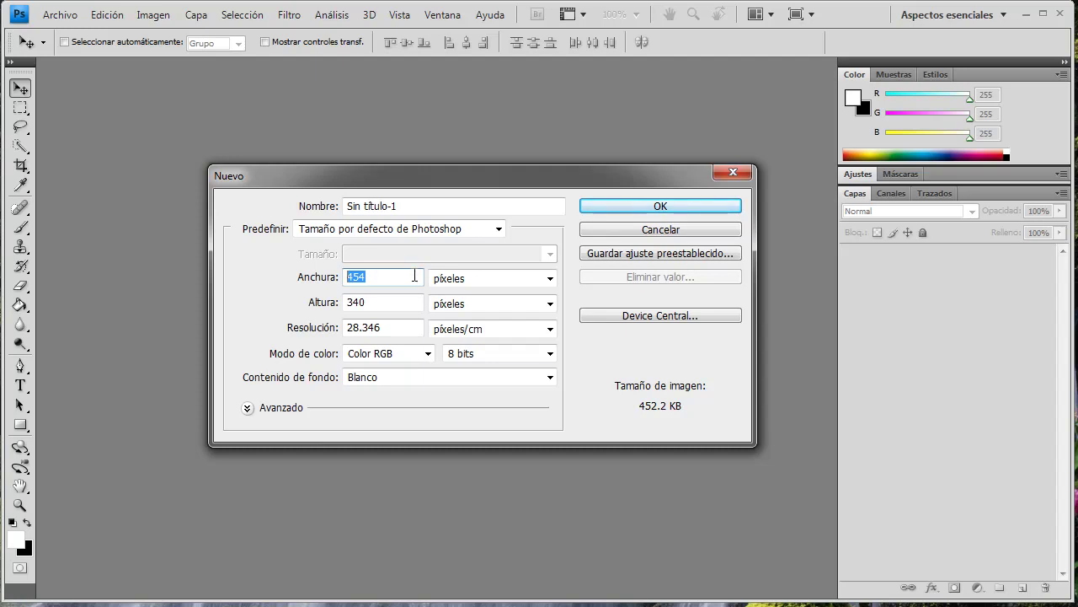
click(449, 279)
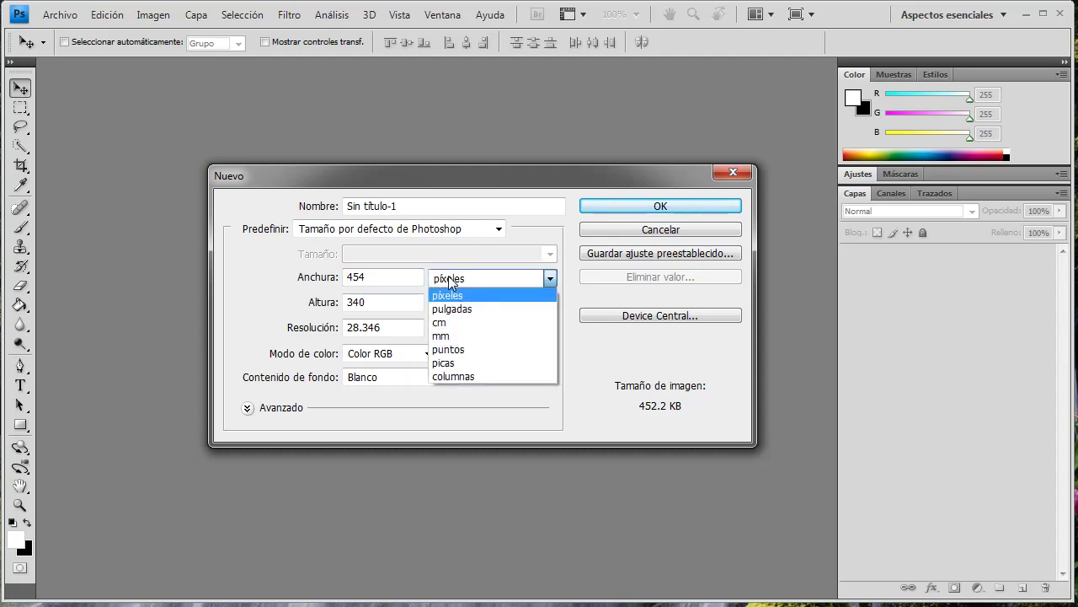
click(456, 324)
double_click(398, 283)
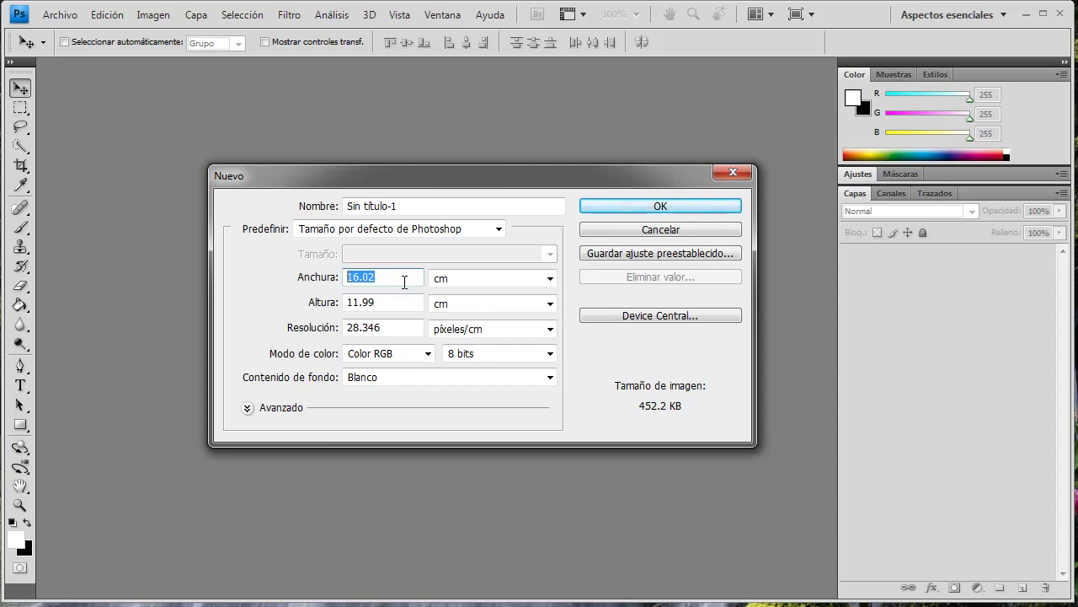
Step: Enter a document width of 100 cm and a height of 80 cm
drag(404, 281, 325, 270)
text(100)
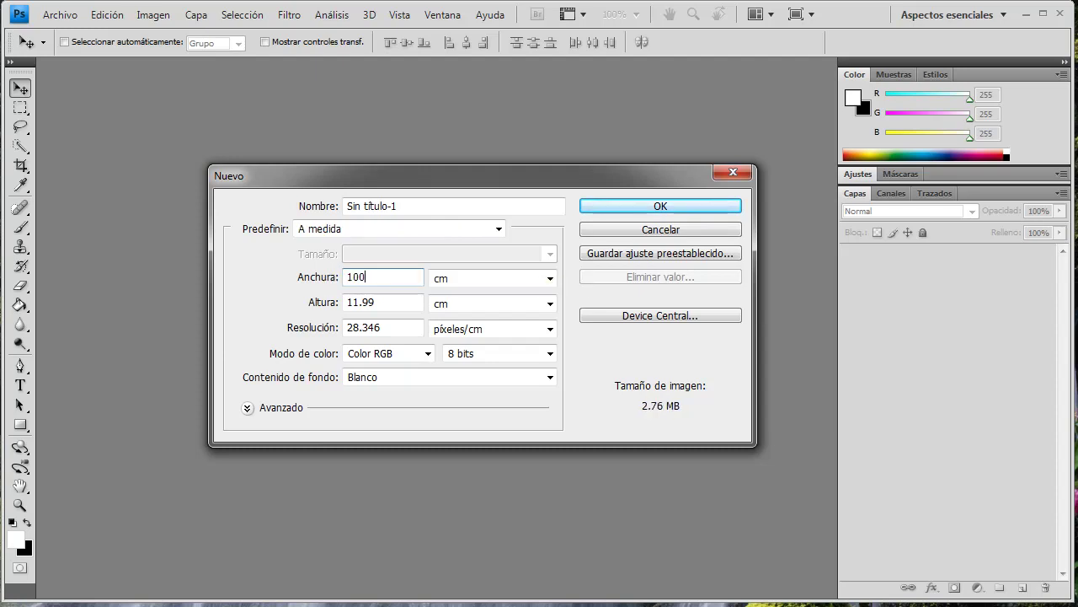
drag(396, 303, 267, 293)
text(8)
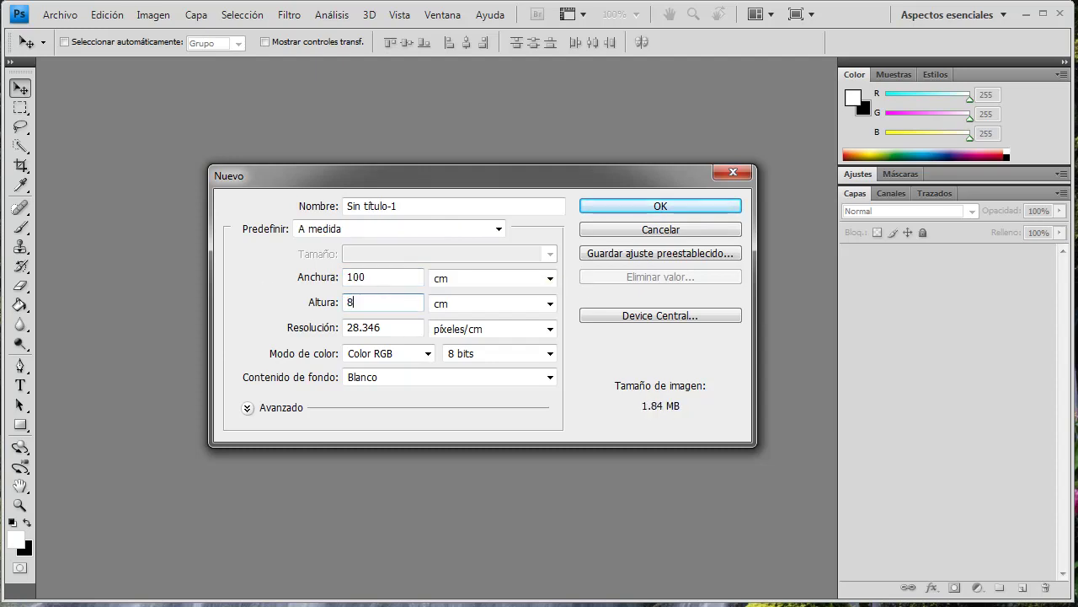
text(0)
double_click(380, 276)
click(378, 301)
click(375, 278)
double_click(376, 278)
key(Tab)
key(Tab)
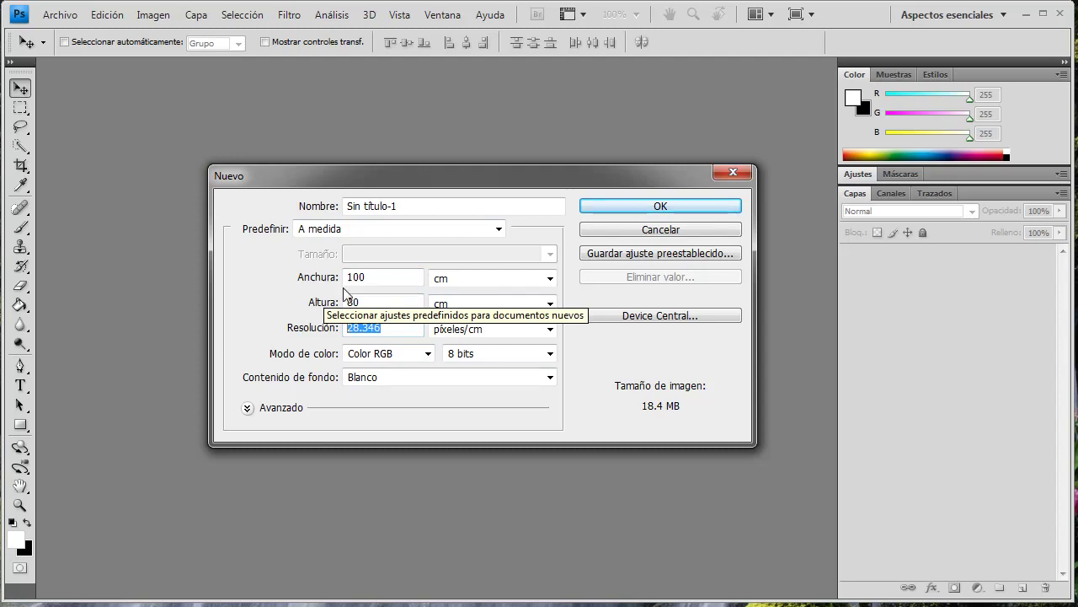
double_click(350, 278)
double_click(376, 304)
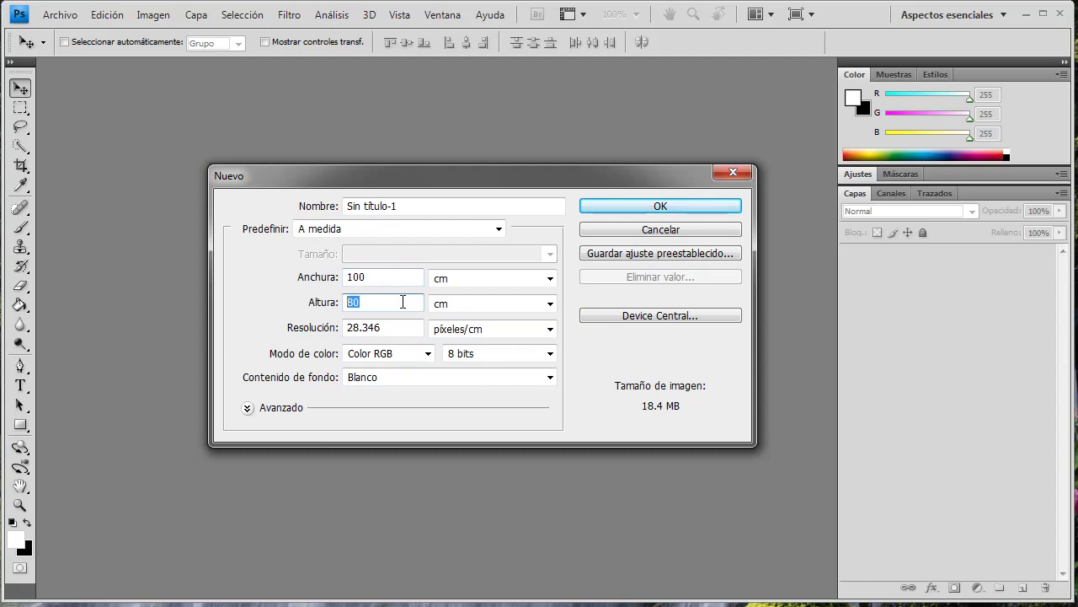
Step: Set the resolution to 50 pixels/cm, giving a 57.2 MB image
double_click(399, 328)
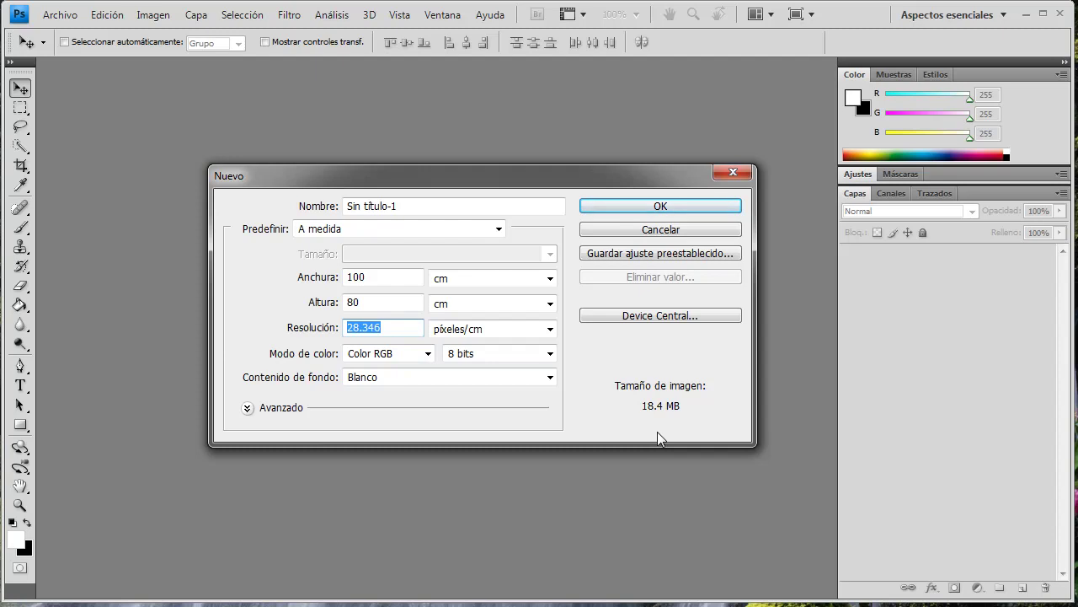
text(50)
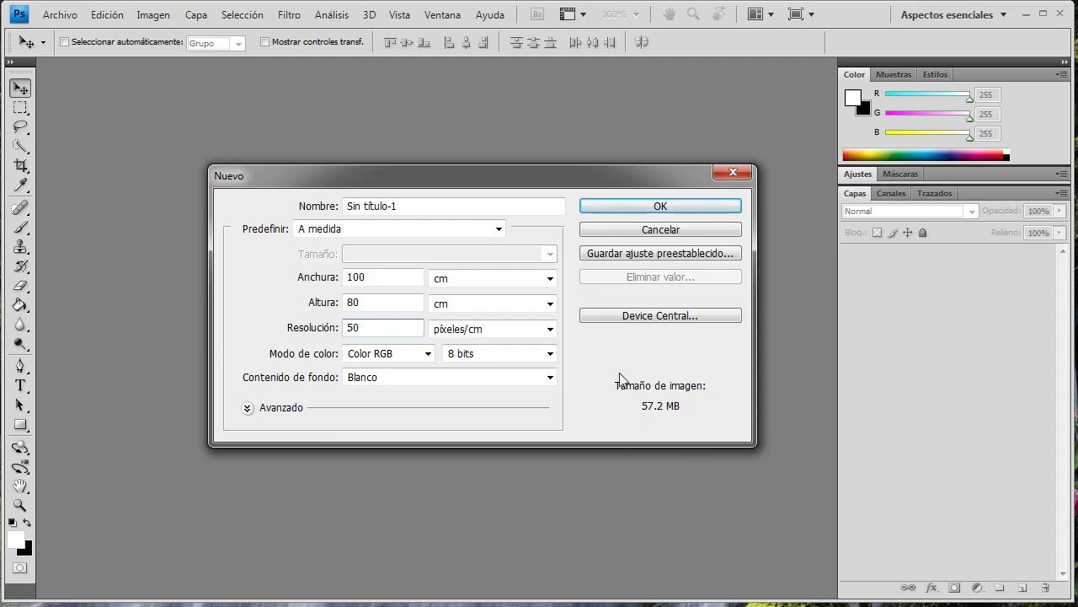
drag(393, 328, 297, 329)
click(345, 277)
click(340, 303)
click(341, 278)
click(369, 302)
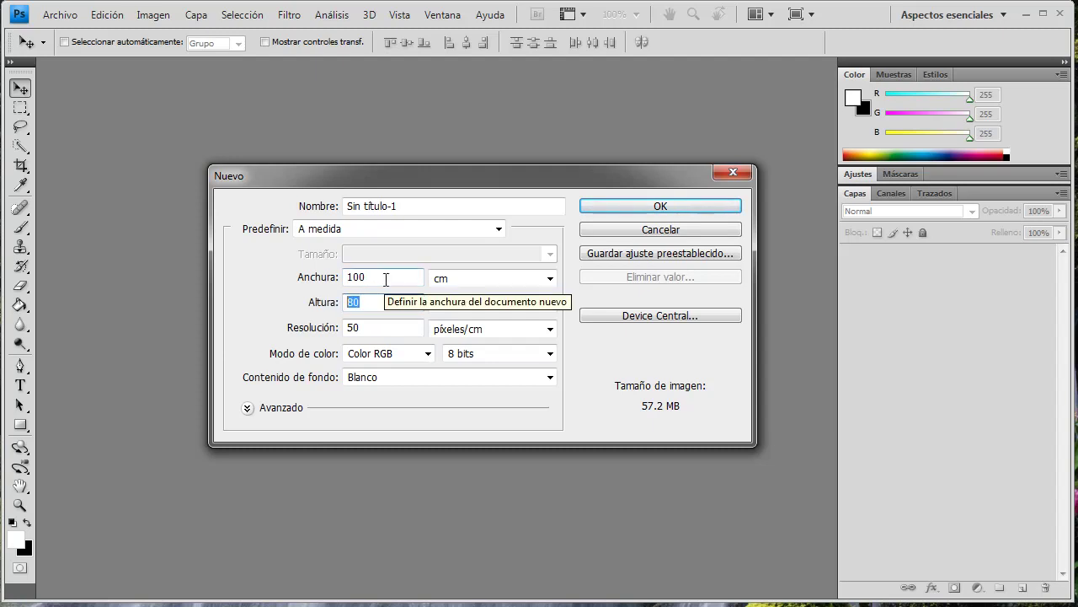
Step: Switch the size units to inches and enter 10 × 8 inches
click(486, 280)
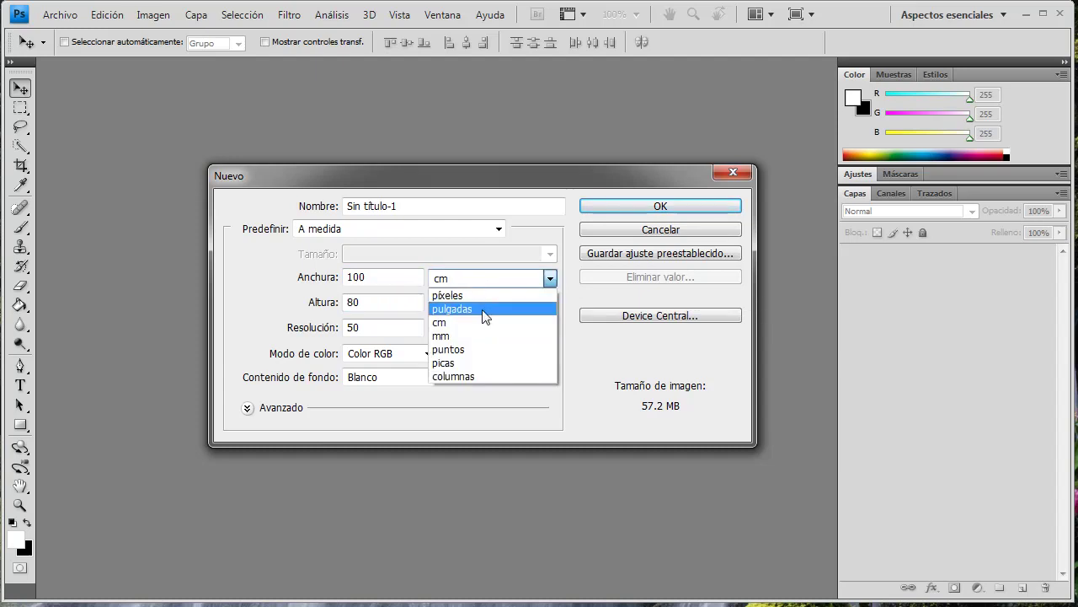
click(484, 309)
click(311, 277)
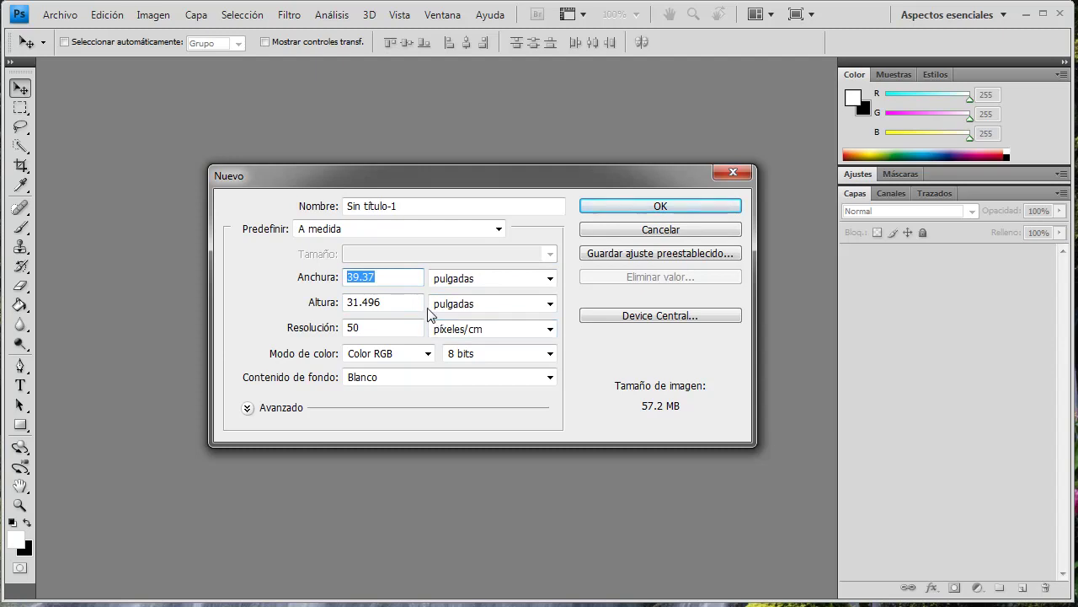
text(10)
key(Tab)
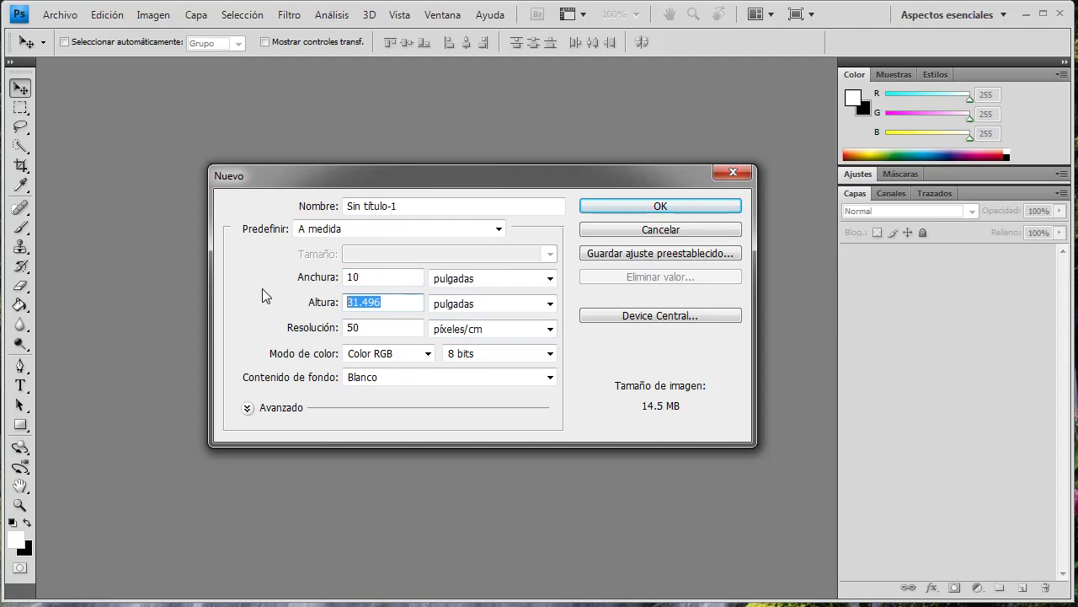
text(8)
click(371, 277)
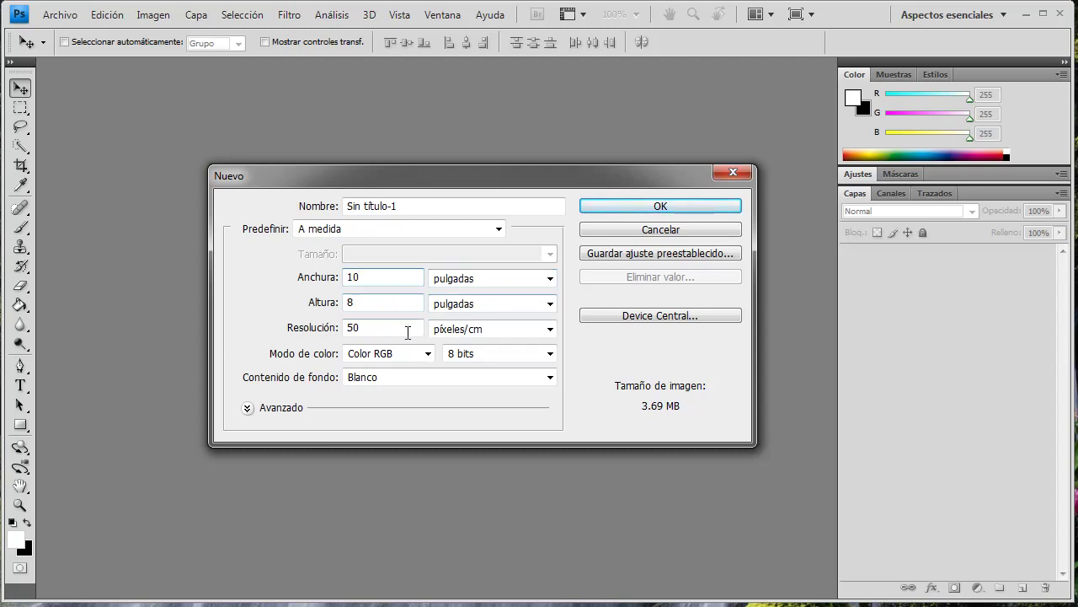
Step: Set the resolution to 100 pixels/cm for a 14.8 MB image
drag(379, 330, 258, 334)
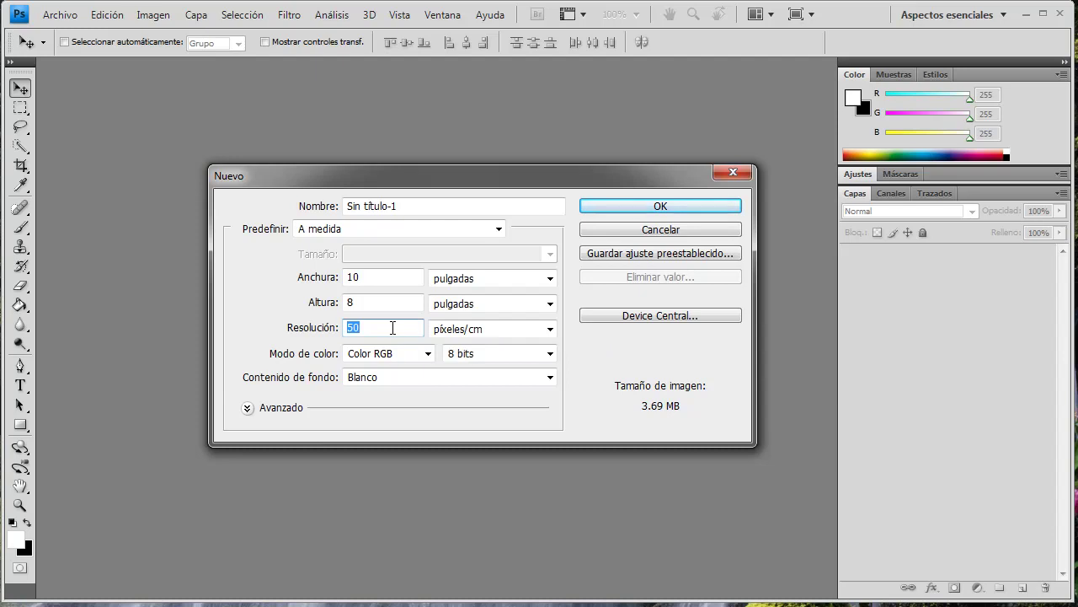
text(100)
click(394, 355)
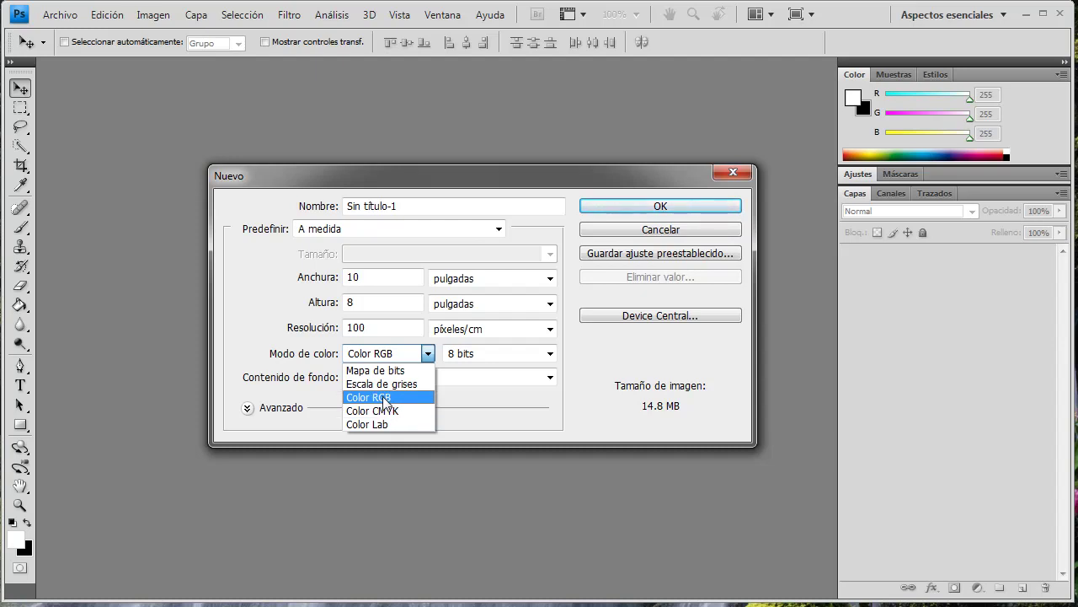
Step: Keep RGB colour and a white background, and create the document Sin título-1
click(385, 398)
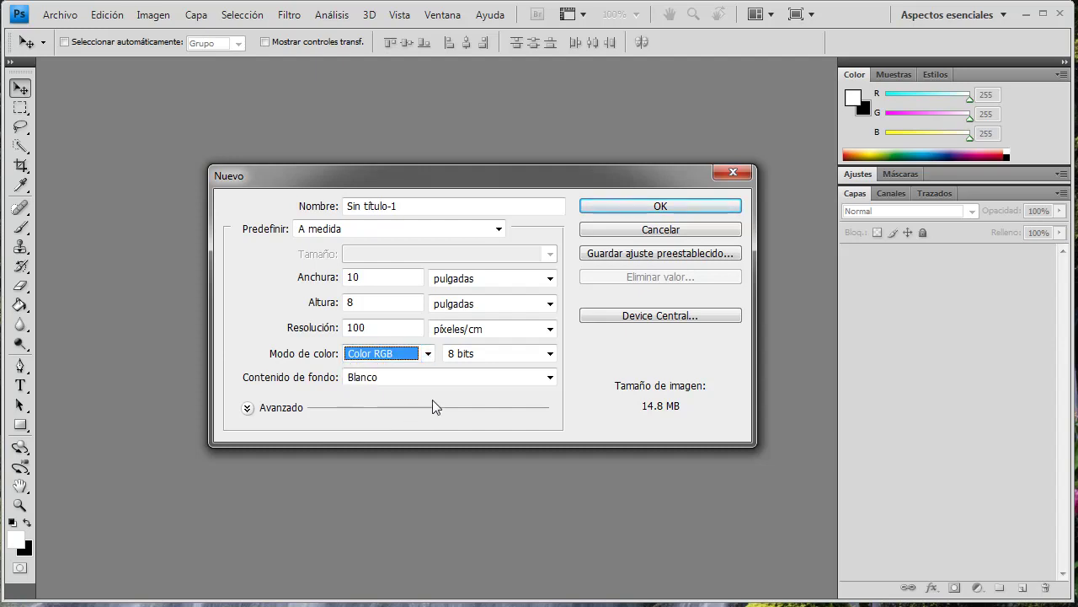
click(376, 377)
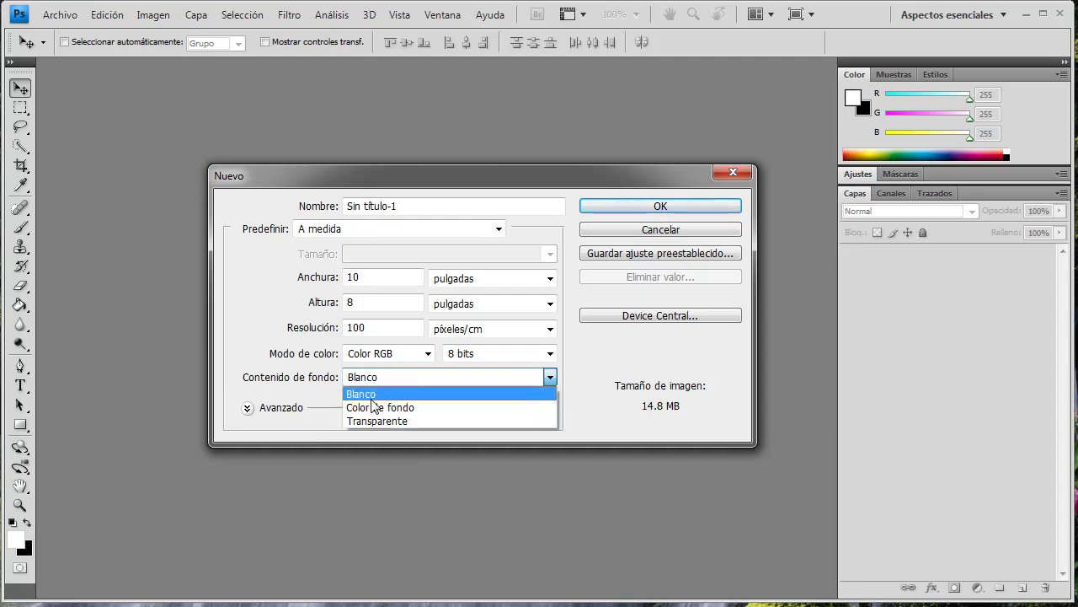
click(361, 393)
click(659, 204)
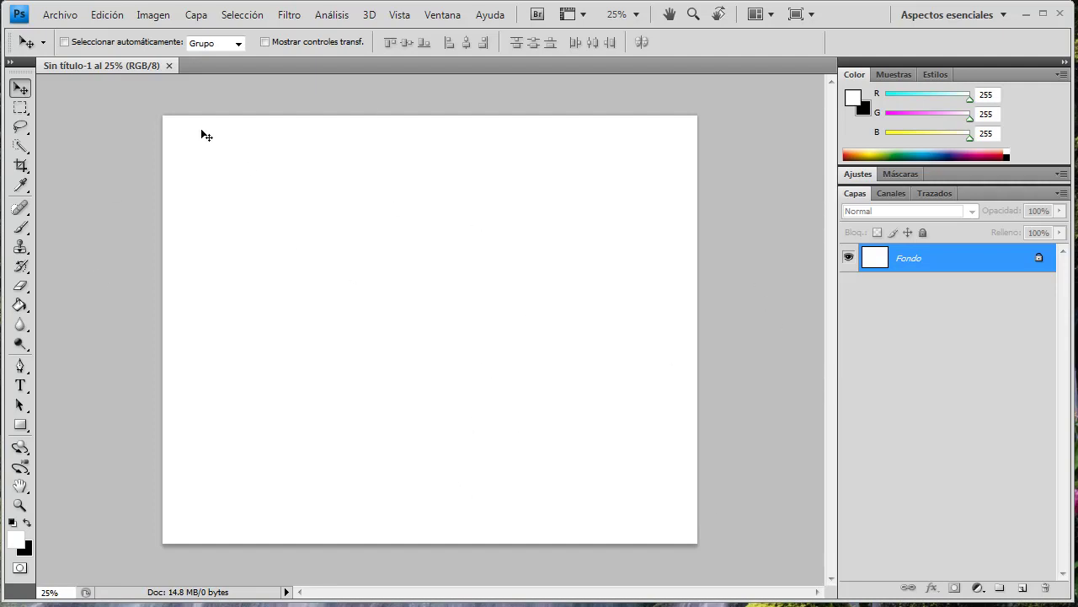
Step: Close the current document and create a new one with a transparent background
click(169, 67)
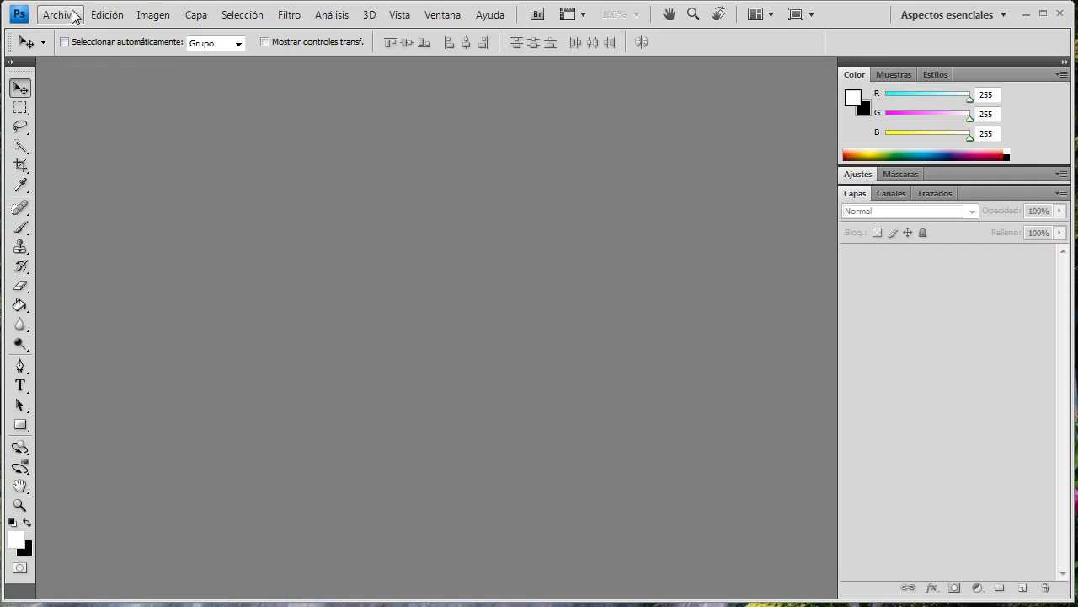
click(60, 15)
click(80, 36)
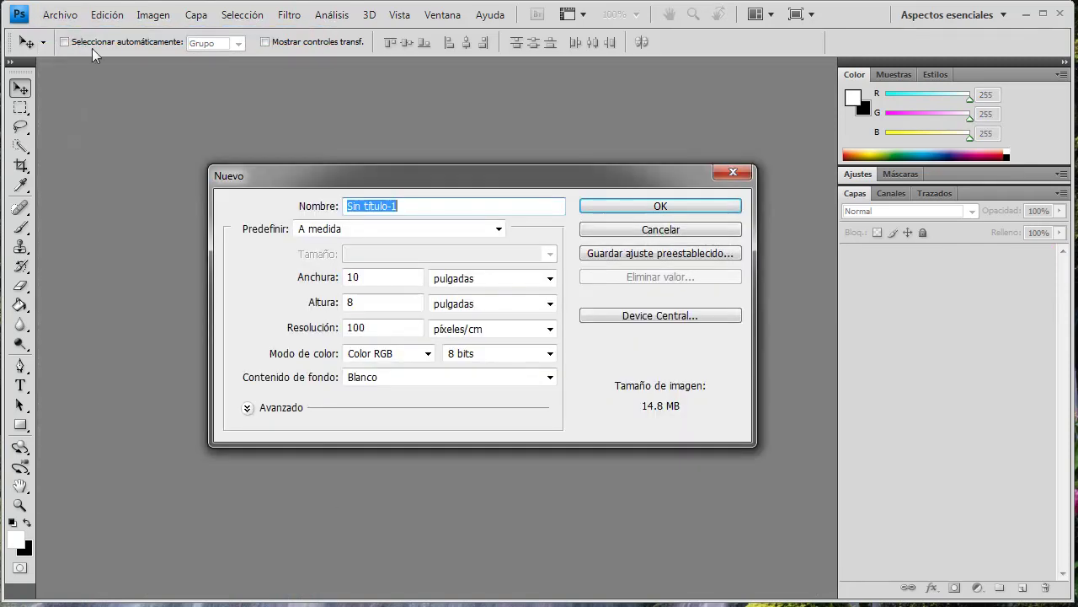
click(361, 379)
click(371, 423)
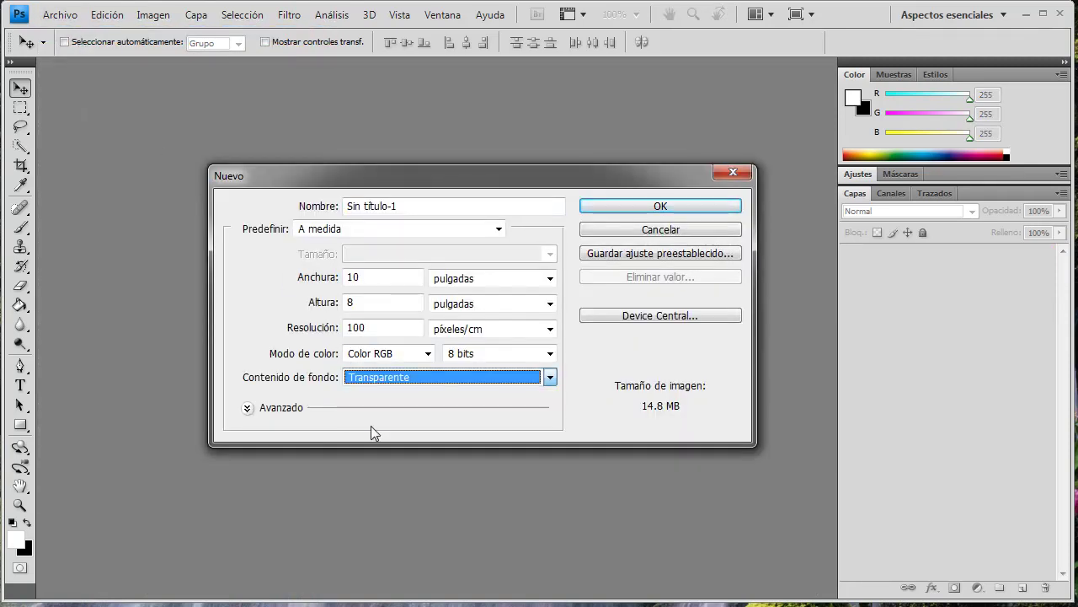
click(612, 210)
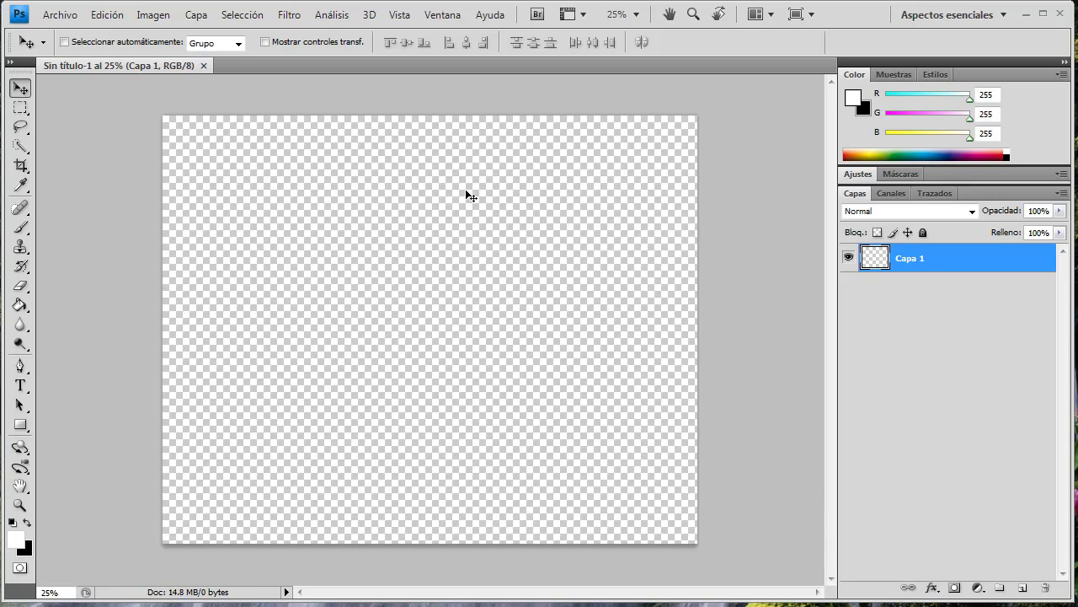
Step: Fill the transparent canvas white with the Paint Bucket, return to Move, and close the document
click(20, 305)
click(74, 323)
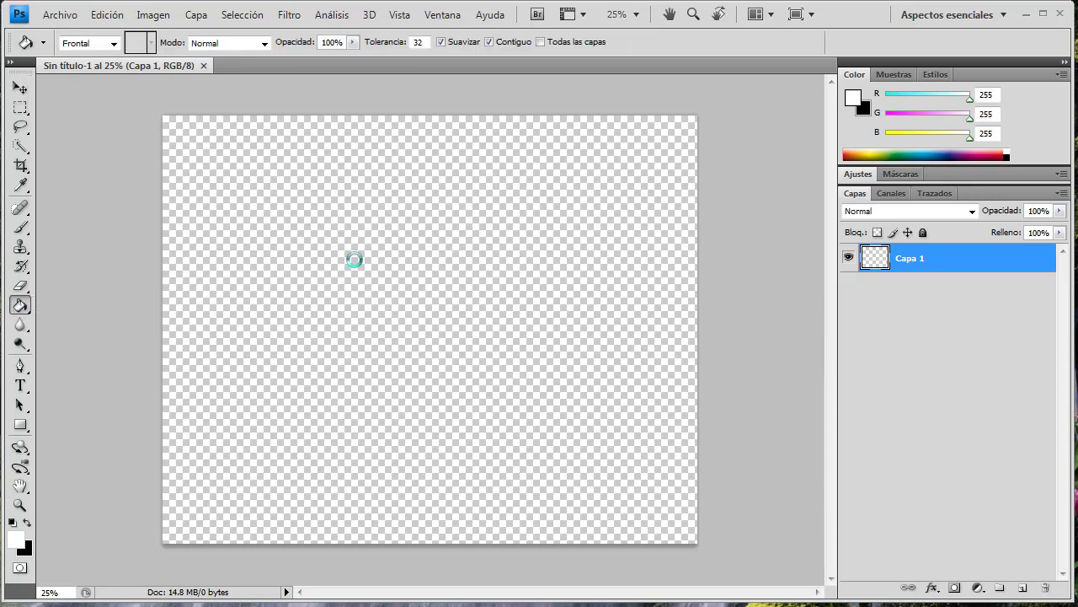
click(355, 267)
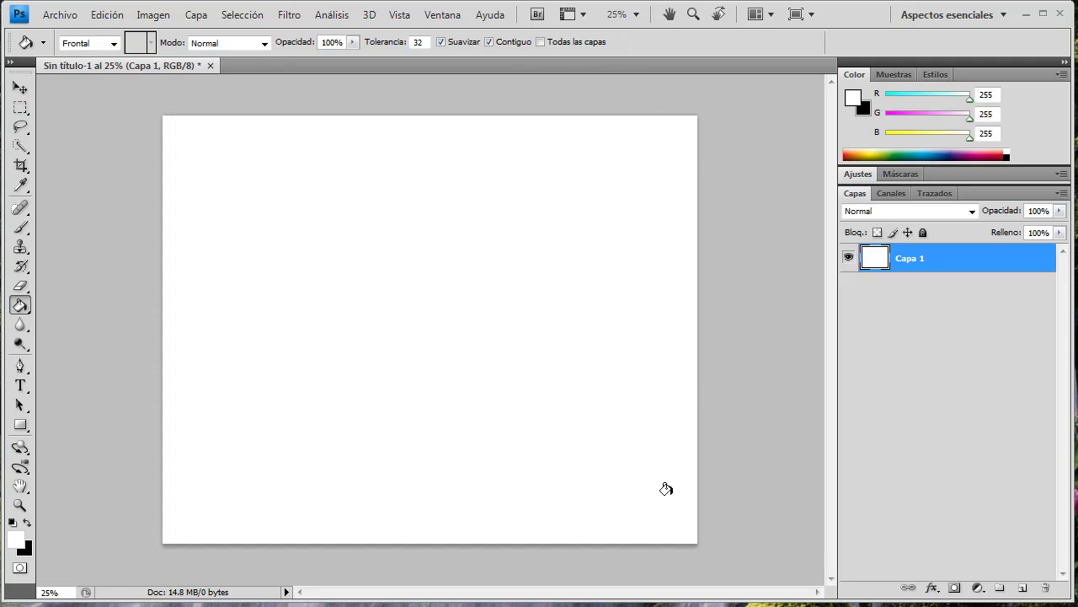
click(20, 87)
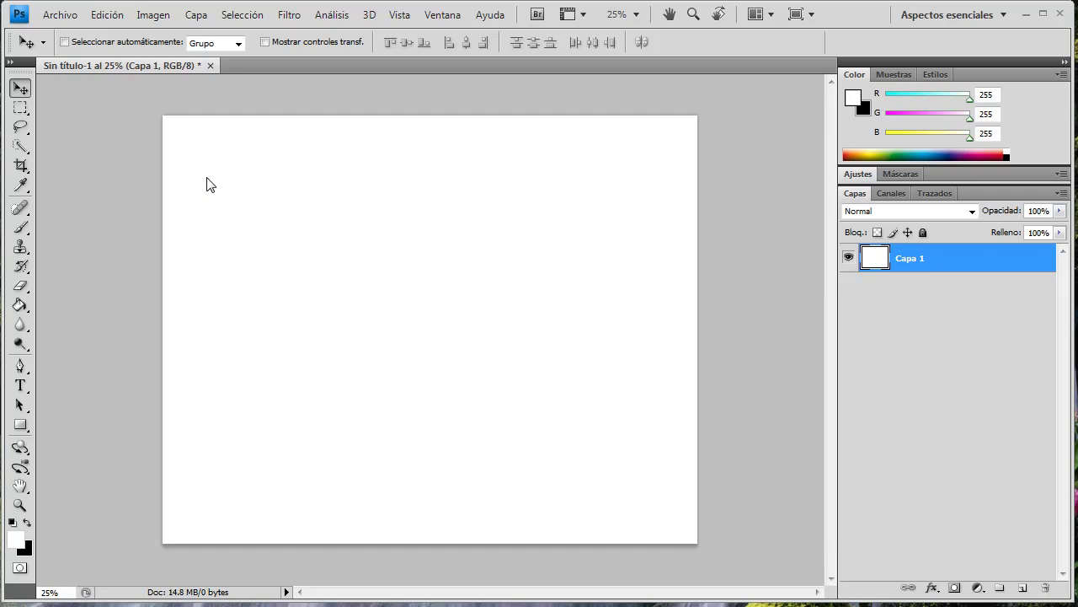
click(211, 65)
Step: Discard the unsaved document, open portada.jpg and zoom in on it
click(687, 305)
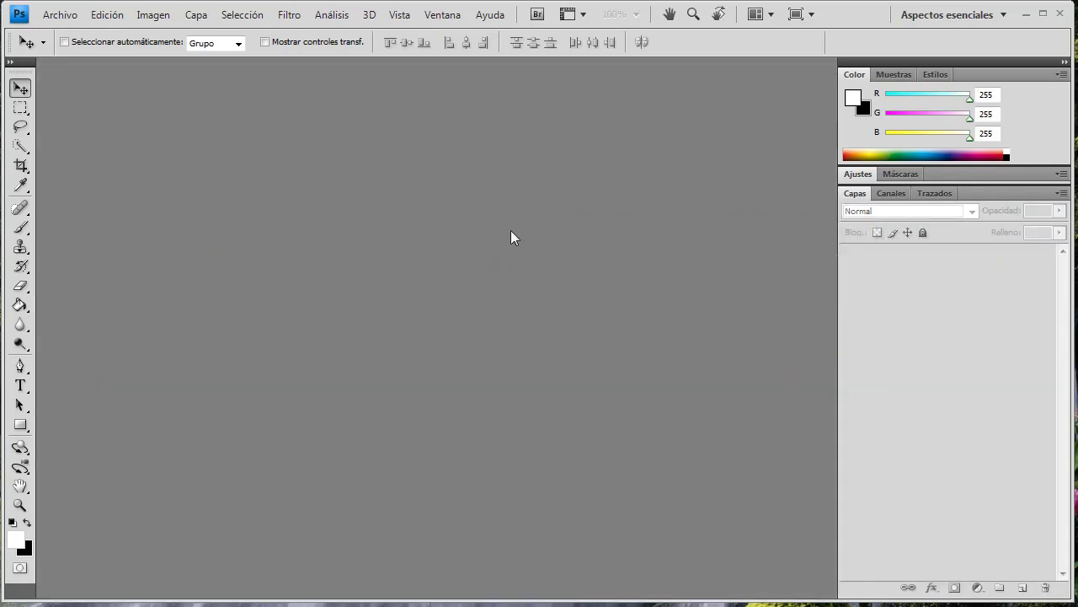
click(60, 14)
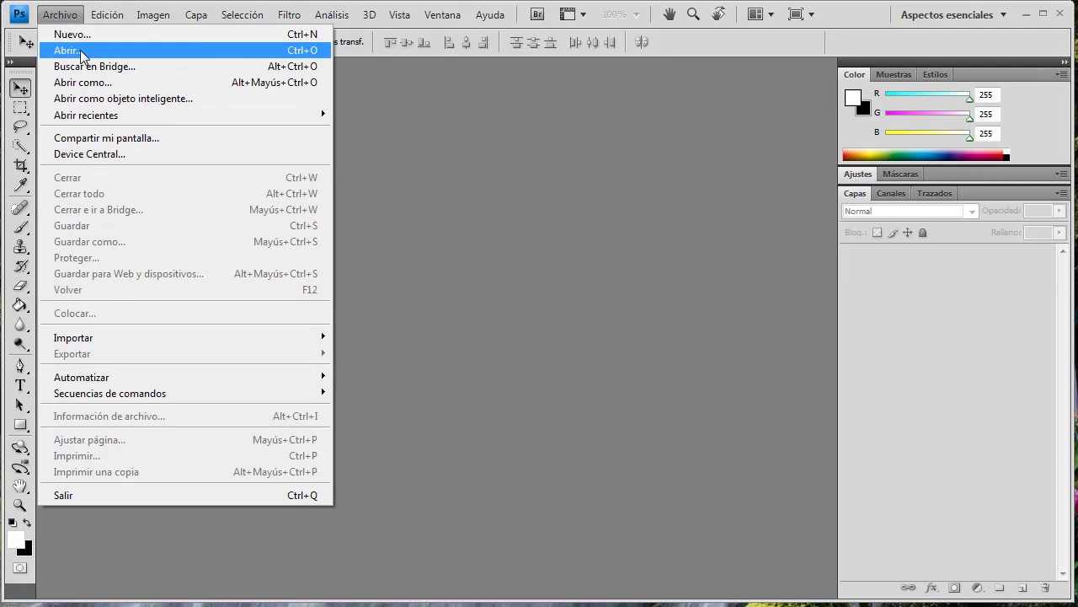
click(68, 51)
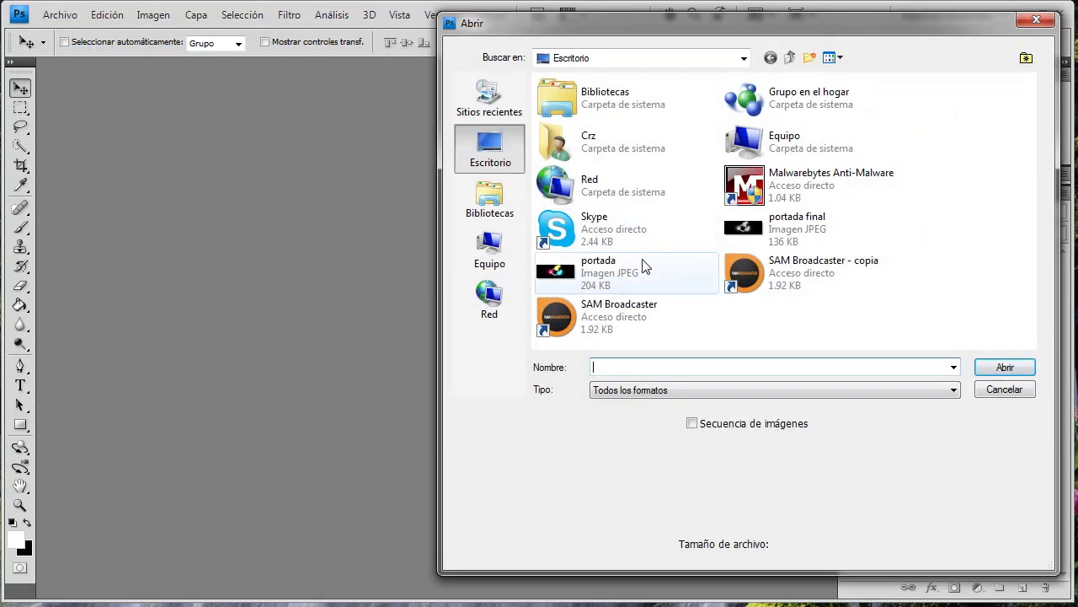
double_click(642, 263)
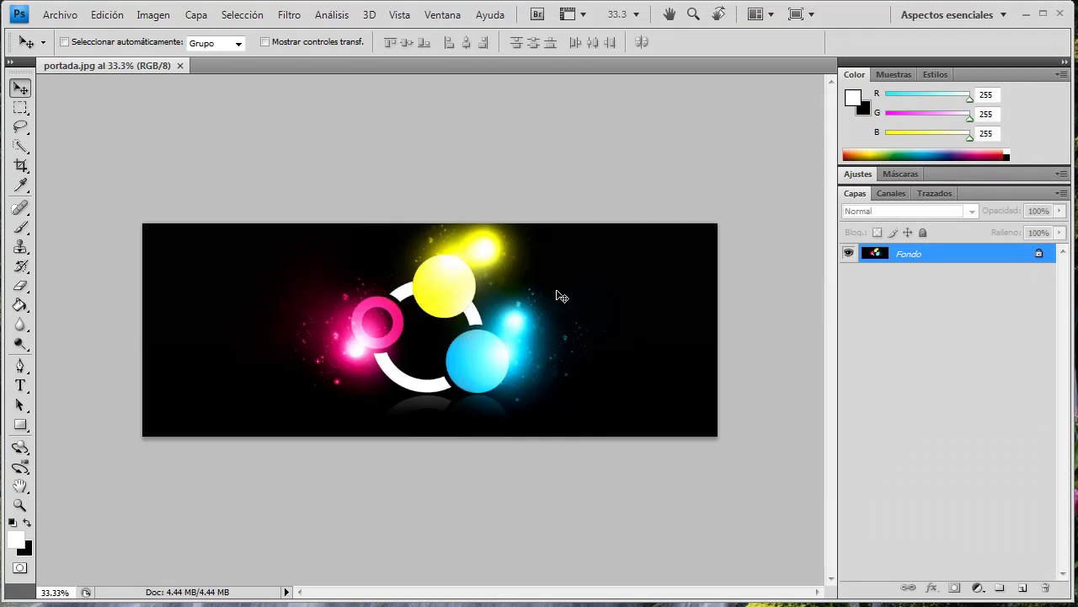
scroll(559, 295, up, 1)
scroll(559, 294, up, 1)
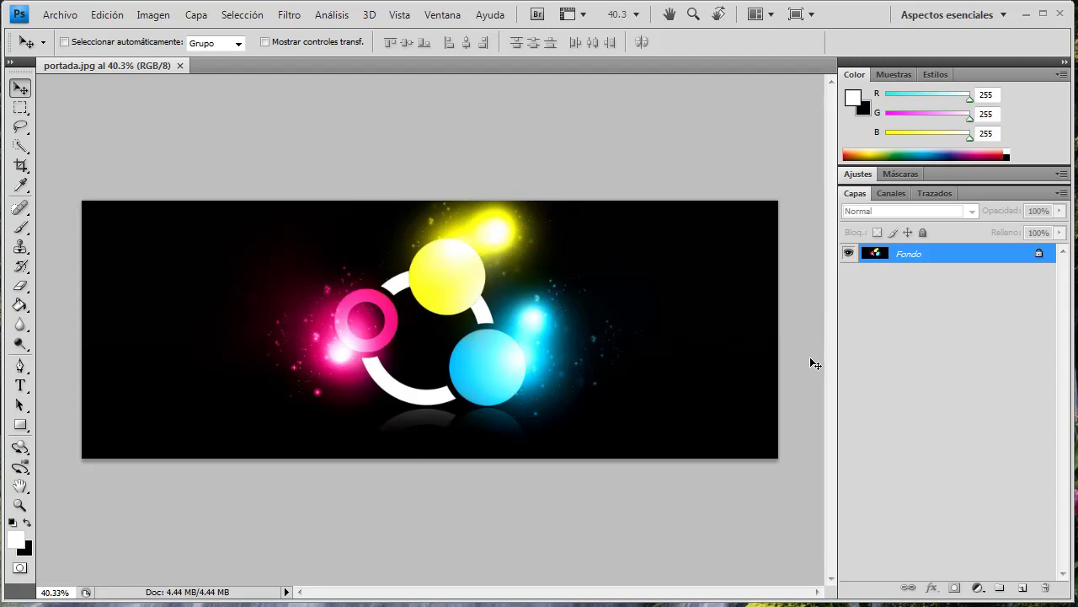
Step: Desaturate the image, save it as JPEG 'portada final', and minimize Photoshop
key(ctrl+shift+u)
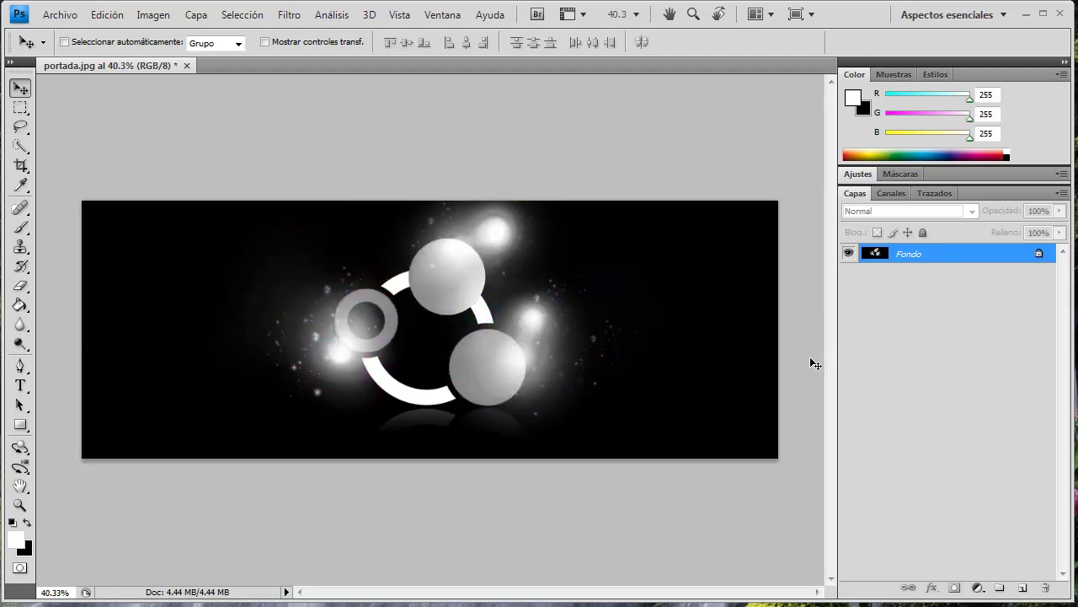
click(65, 26)
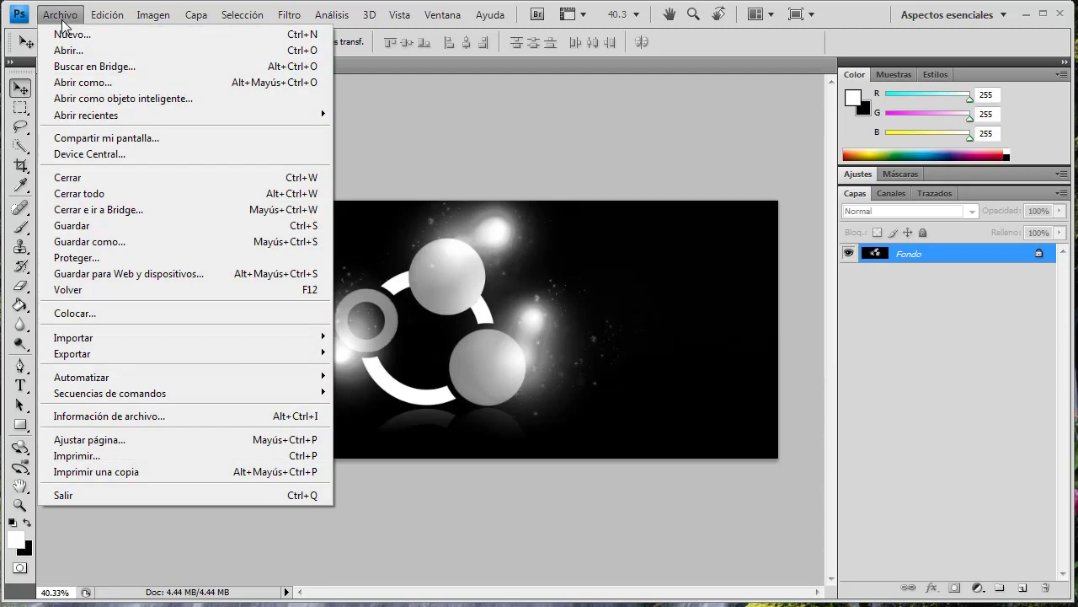
click(133, 240)
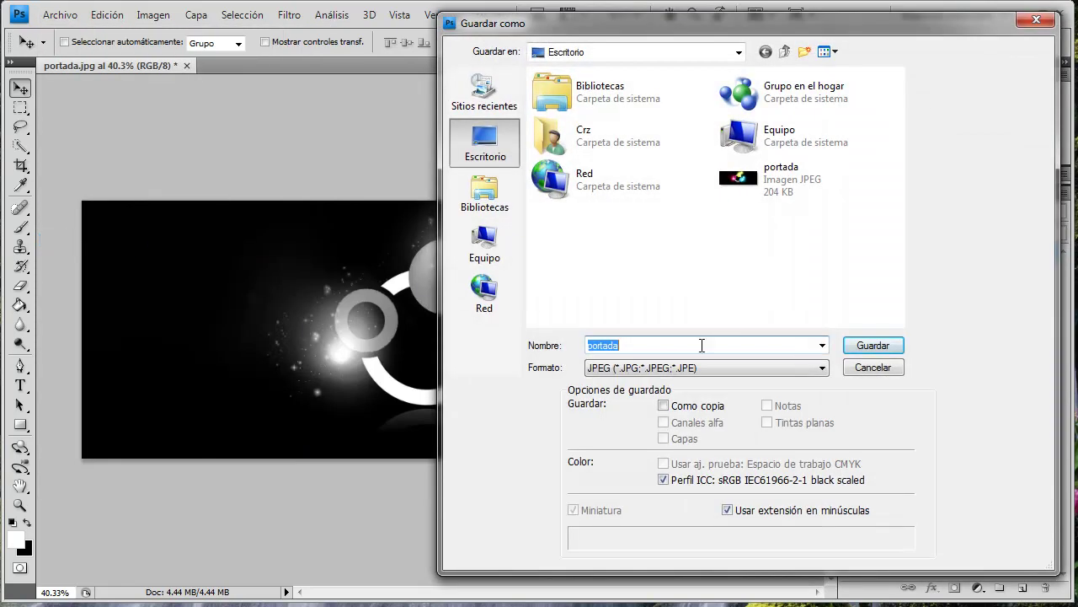
click(678, 374)
click(614, 355)
text(portada)
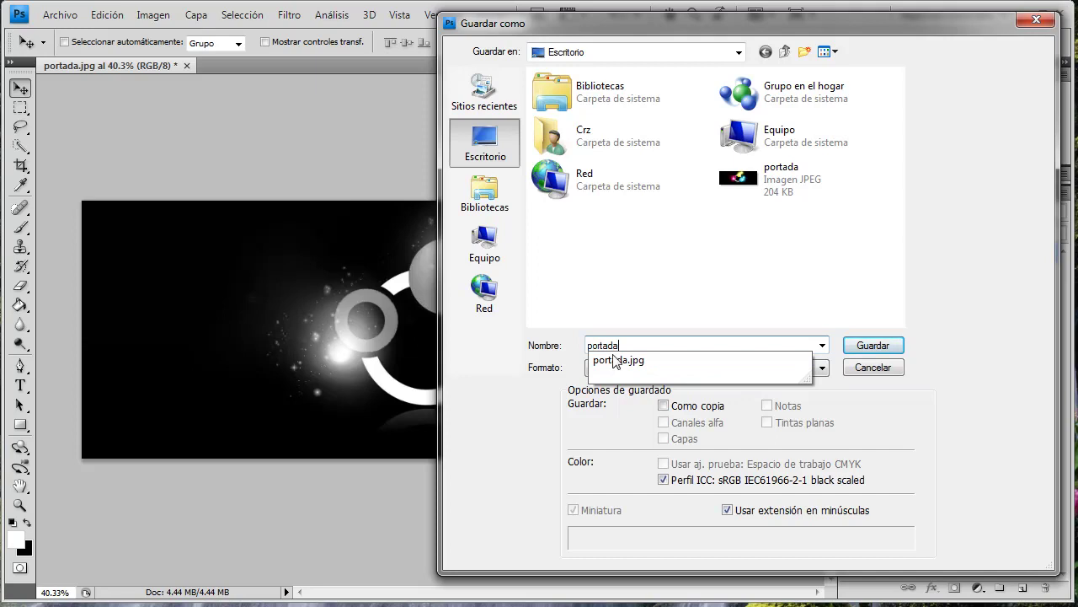
text( final)
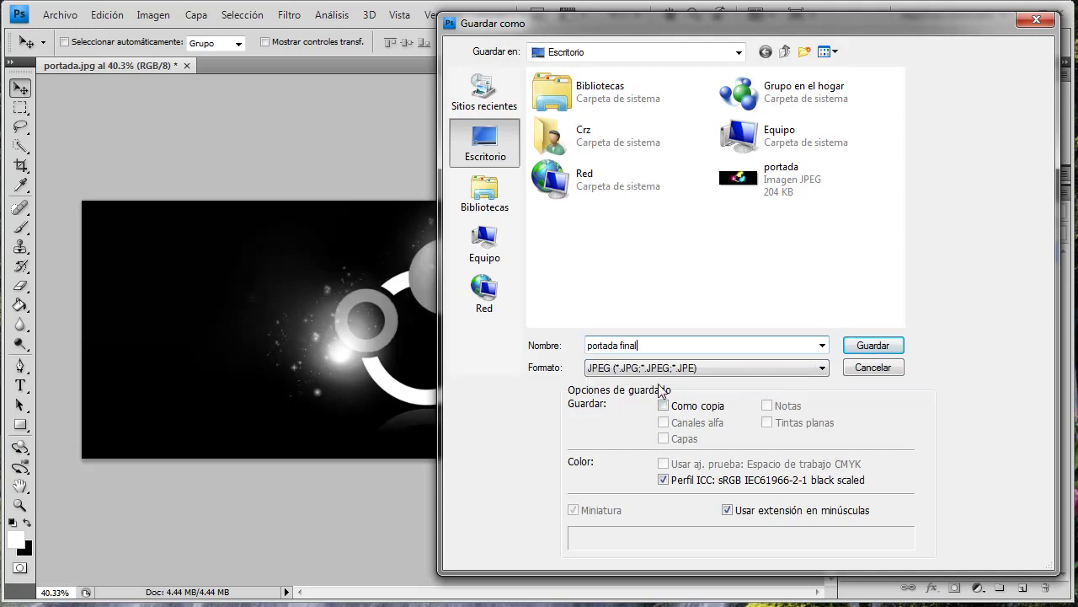
click(649, 373)
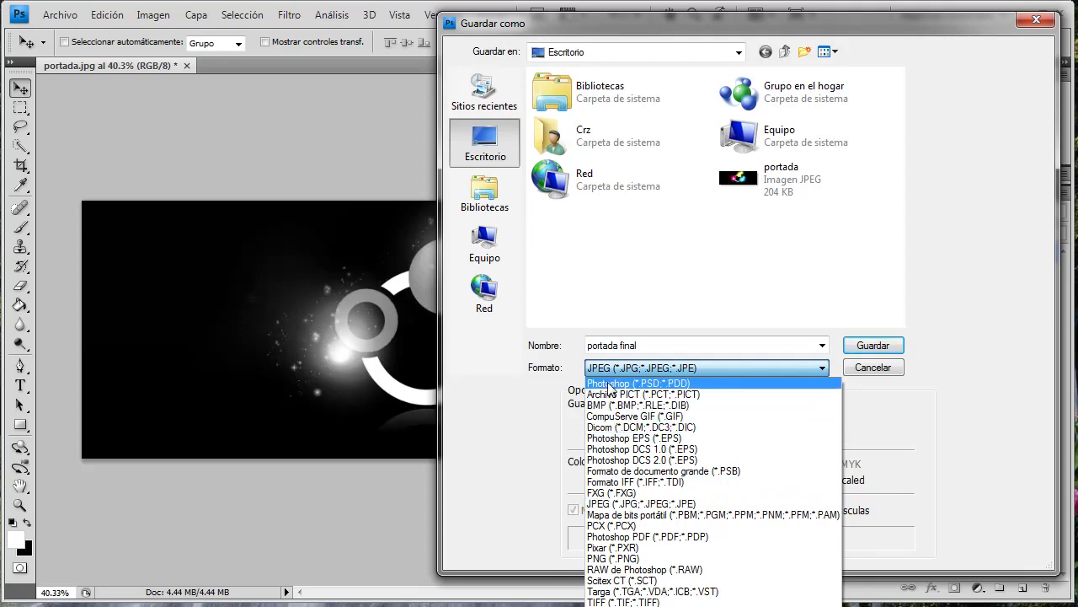
click(636, 504)
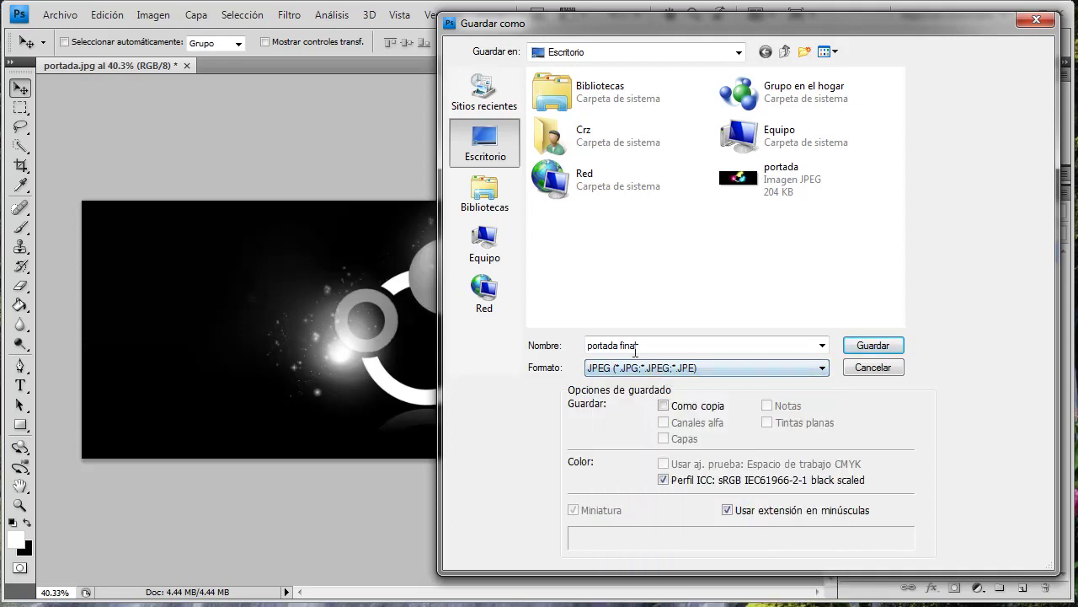
click(880, 344)
click(796, 238)
click(1023, 15)
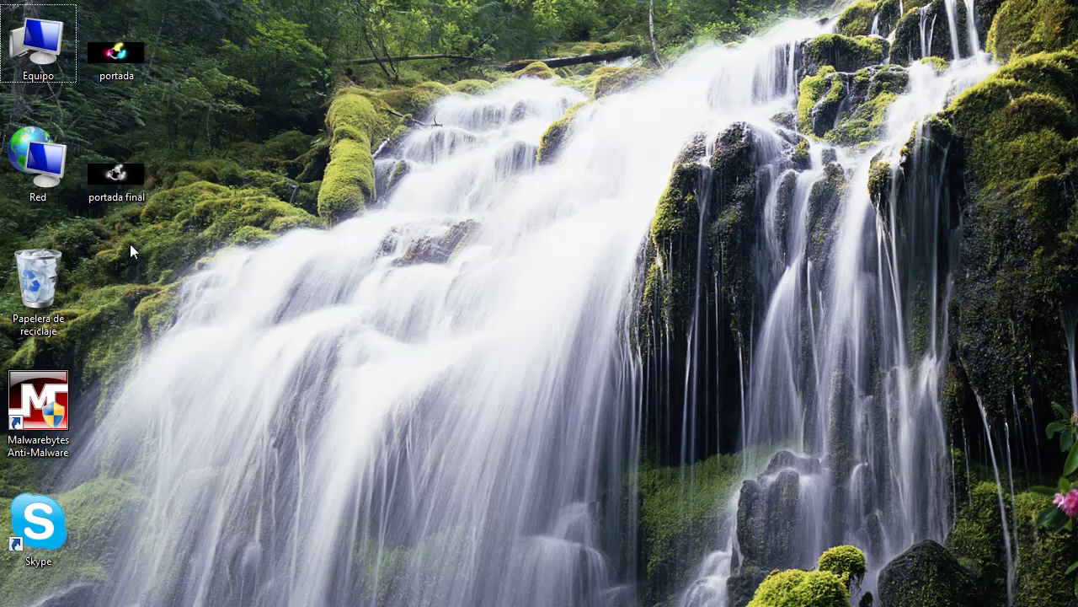
Step: Restore Photoshop from the taskbar and zoom in and out on the image
click(497, 605)
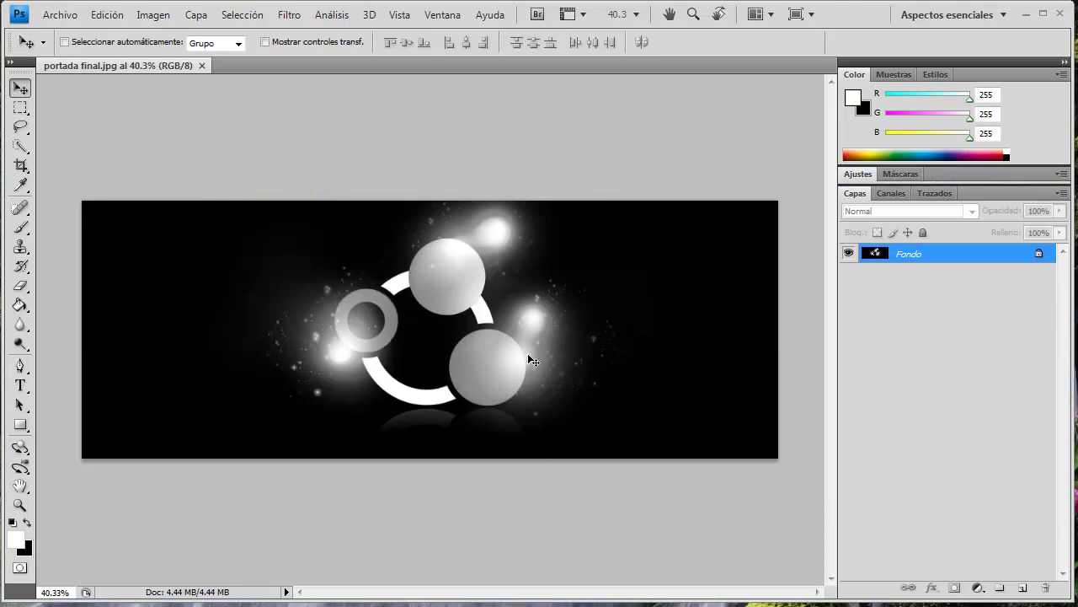
scroll(527, 342, up, 1)
scroll(522, 331, down, 3)
scroll(506, 312, up, 3)
scroll(486, 291, down, 2)
scroll(484, 282, up, 1)
scroll(481, 273, up, 1)
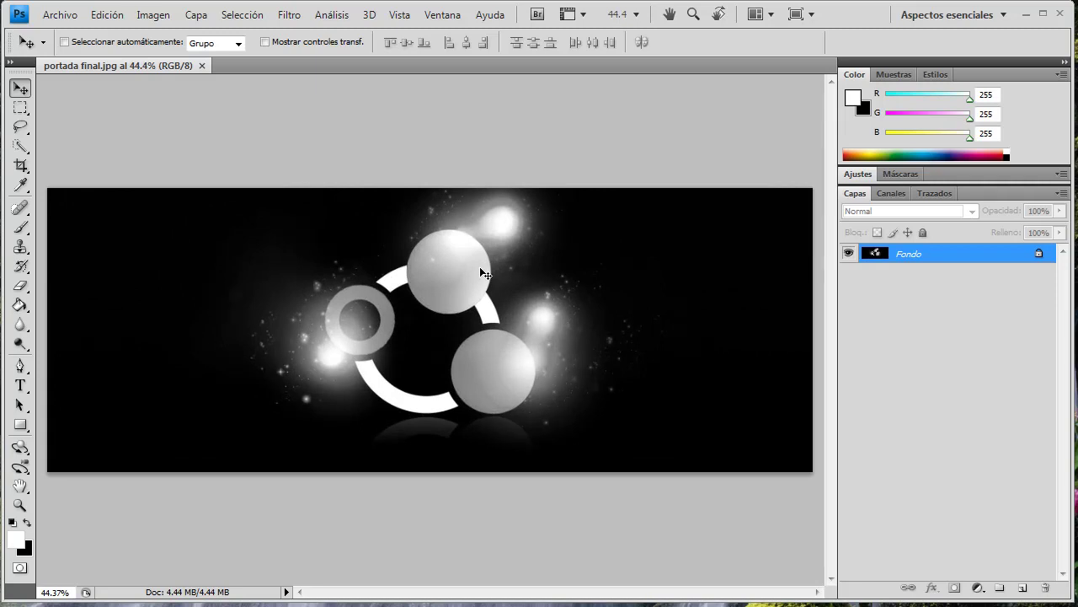
Step: Undo the desaturation to bring back the colourful circles, zooming to inspect them
key(ctrl+z)
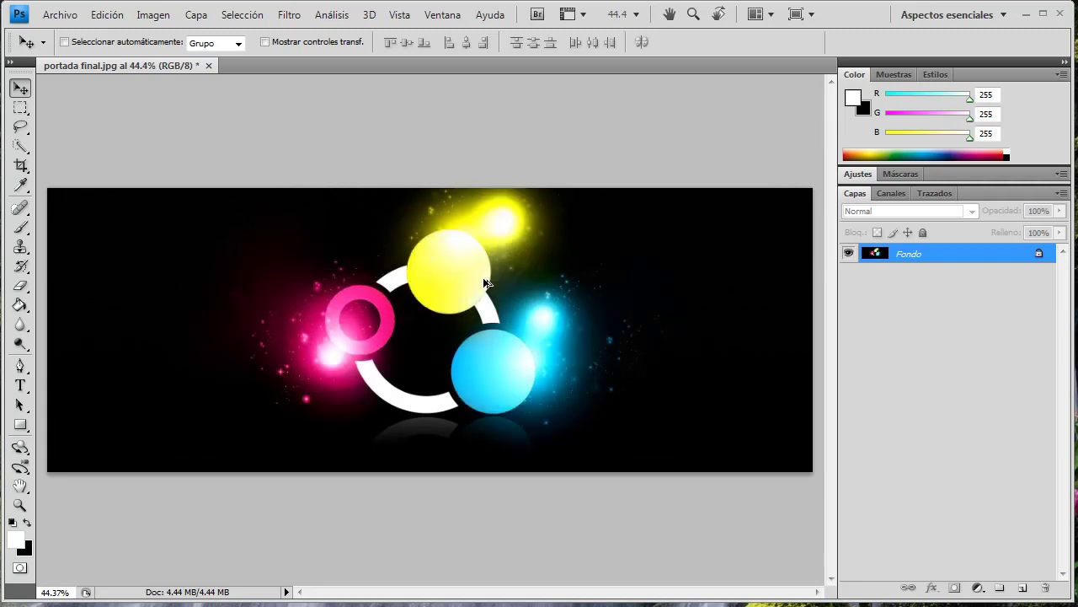
scroll(482, 282, down, 5)
scroll(446, 268, up, 3)
scroll(438, 264, up, 3)
scroll(436, 257, up, 1)
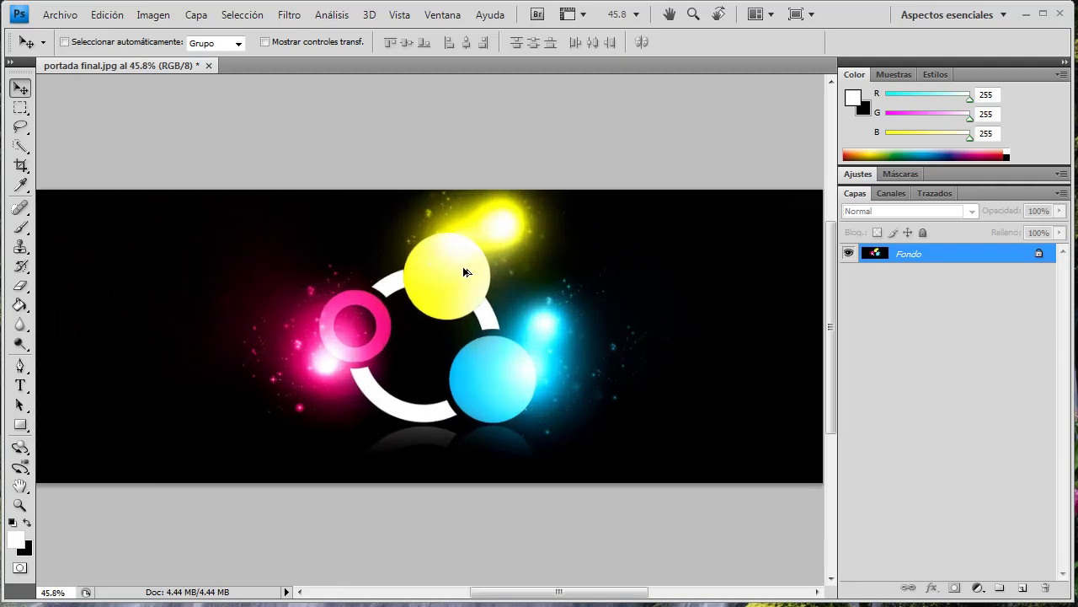
scroll(434, 248, down, 3)
scroll(434, 241, up, 2)
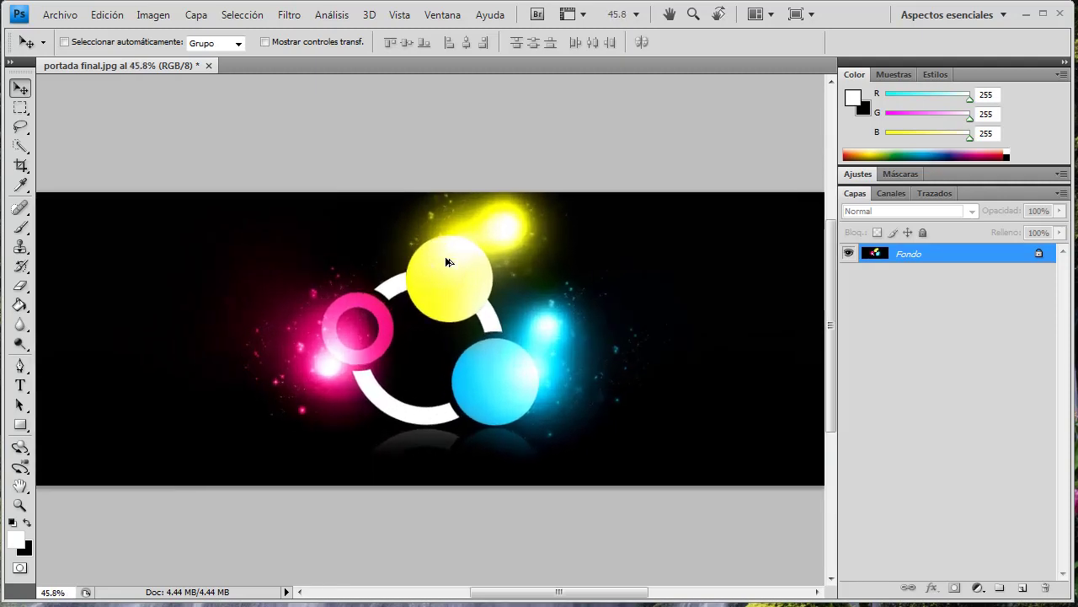
scroll(439, 223, down, 2)
scroll(443, 203, up, 1)
scroll(445, 191, up, 1)
scroll(445, 191, down, 1)
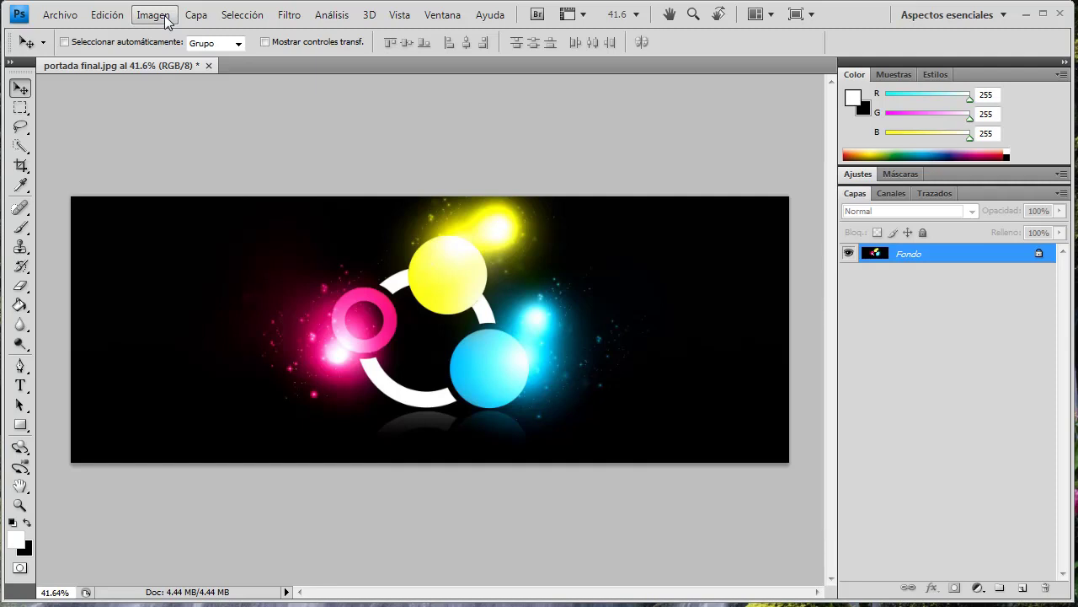
Step: Resize portada final to 10 × 10 inches (720 × 720 pixels) in Image Size
click(167, 22)
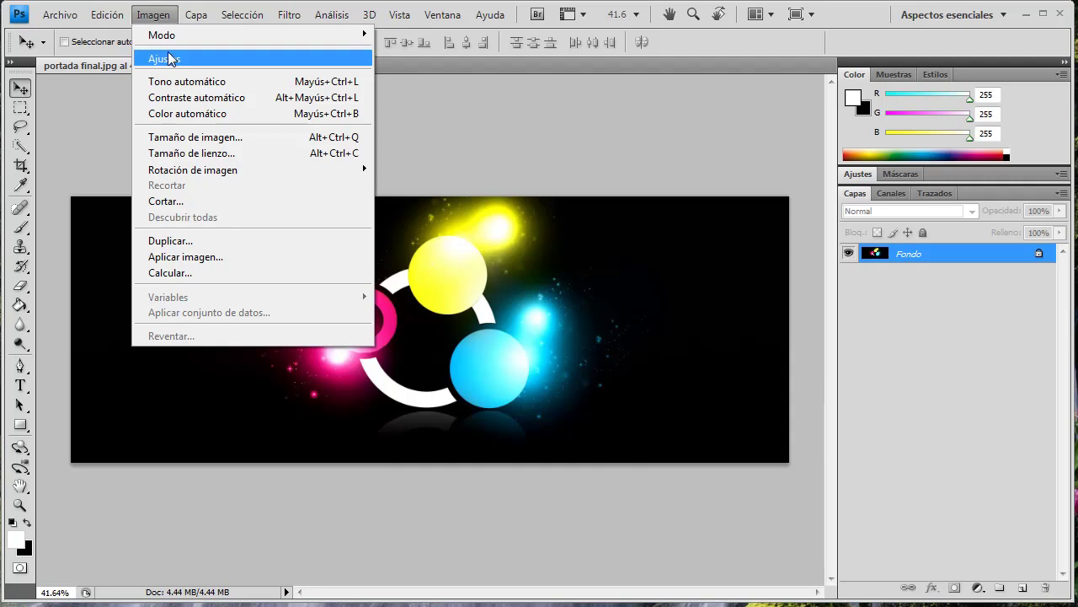
click(190, 138)
click(505, 244)
click(514, 275)
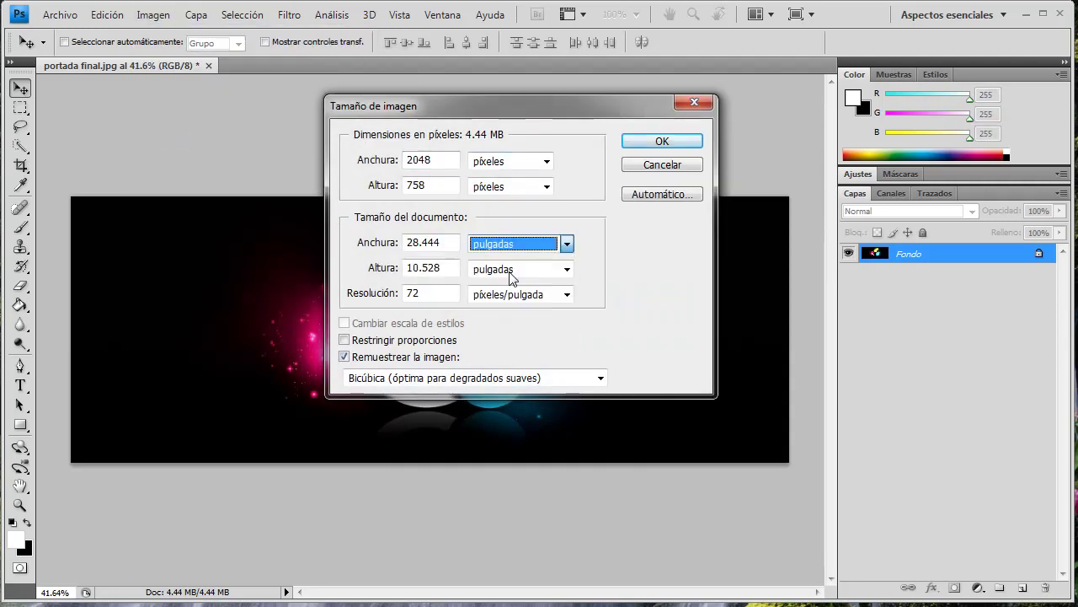
double_click(430, 243)
text(28)
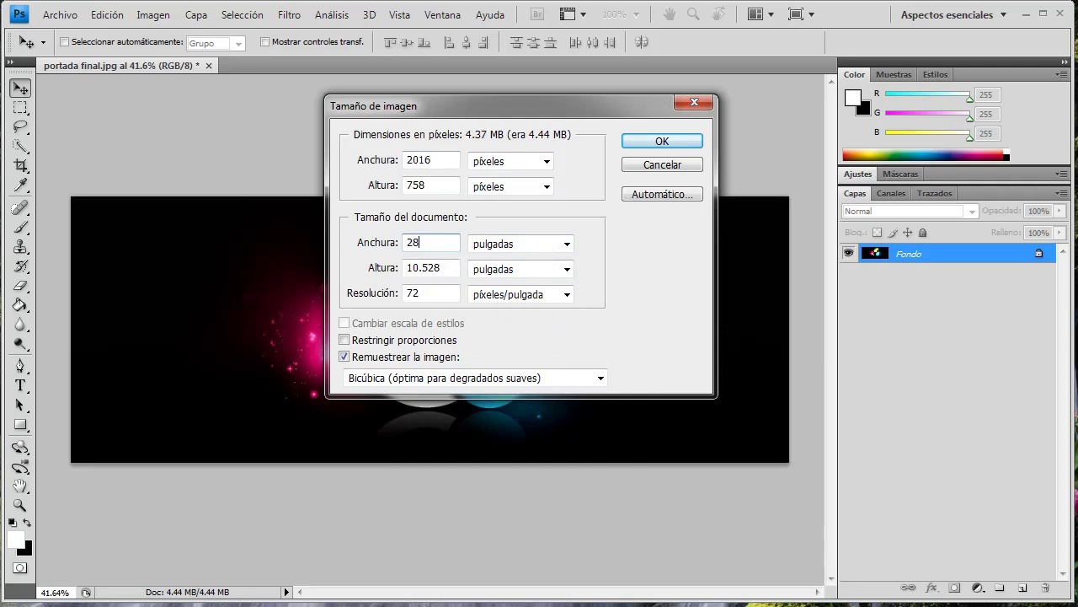
double_click(445, 268)
text(10)
drag(403, 109, 386, 123)
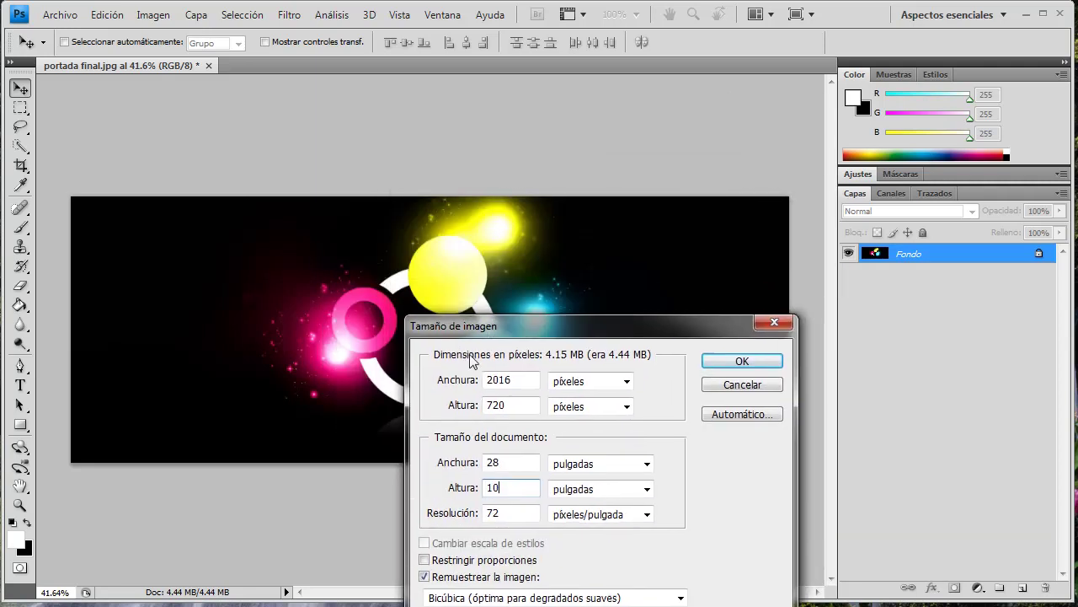
double_click(413, 266)
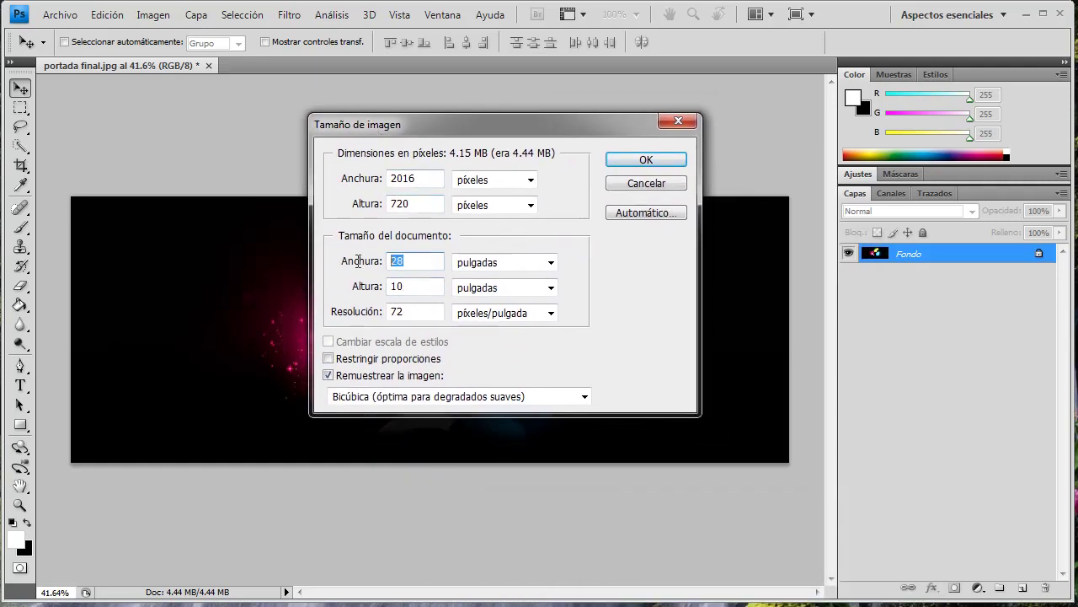
text(10)
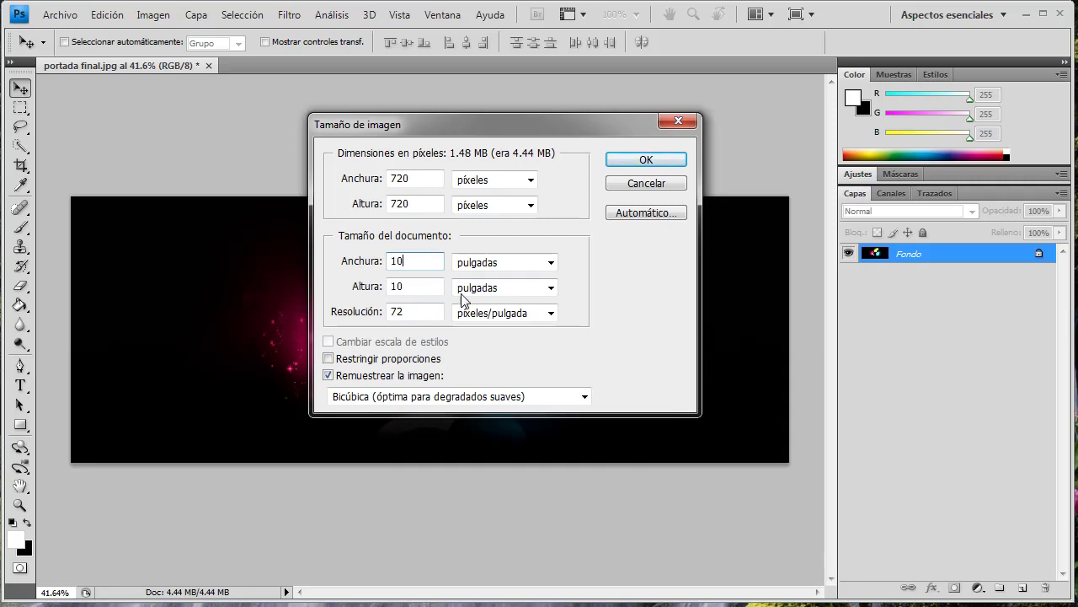
click(646, 160)
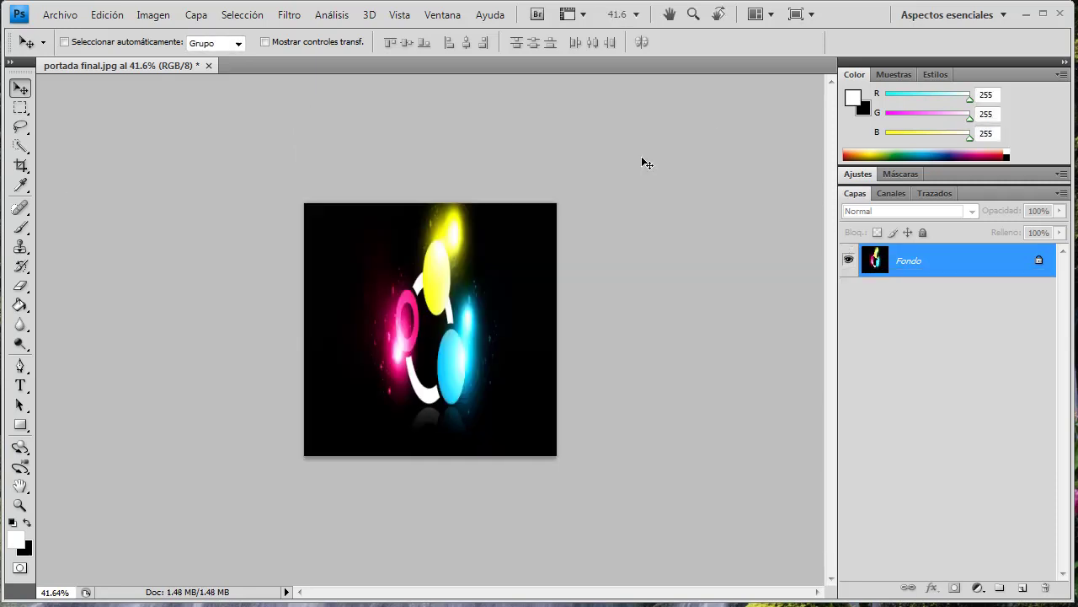
Step: Zoom in and out with the mouse wheel to inspect the square-resized cover
scroll(627, 323, up, 2)
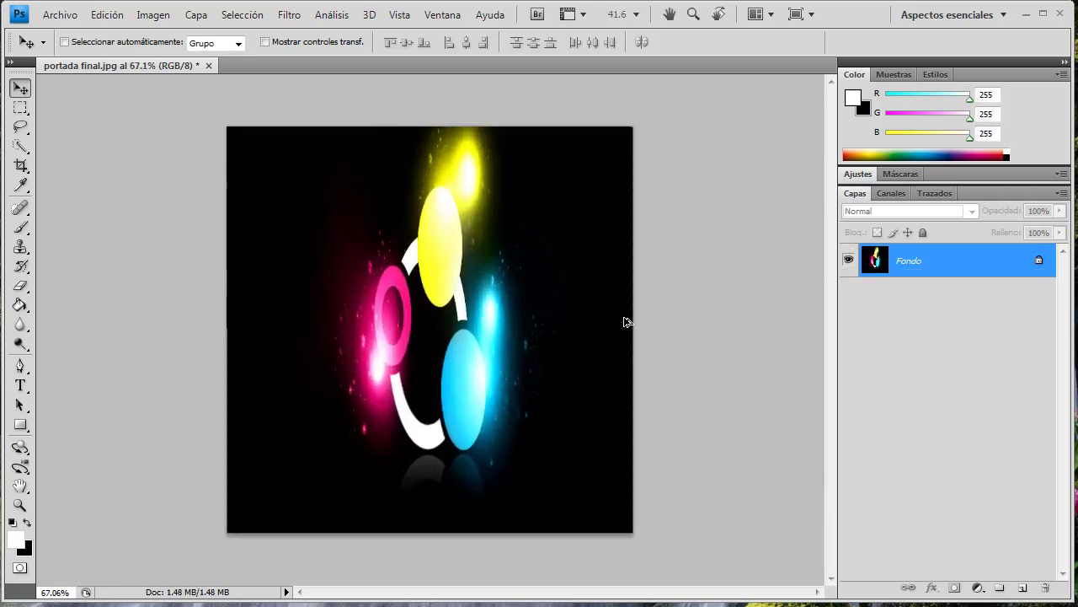
scroll(624, 327, down, 1)
scroll(559, 296, up, 1)
scroll(556, 294, down, 1)
scroll(539, 284, up, 1)
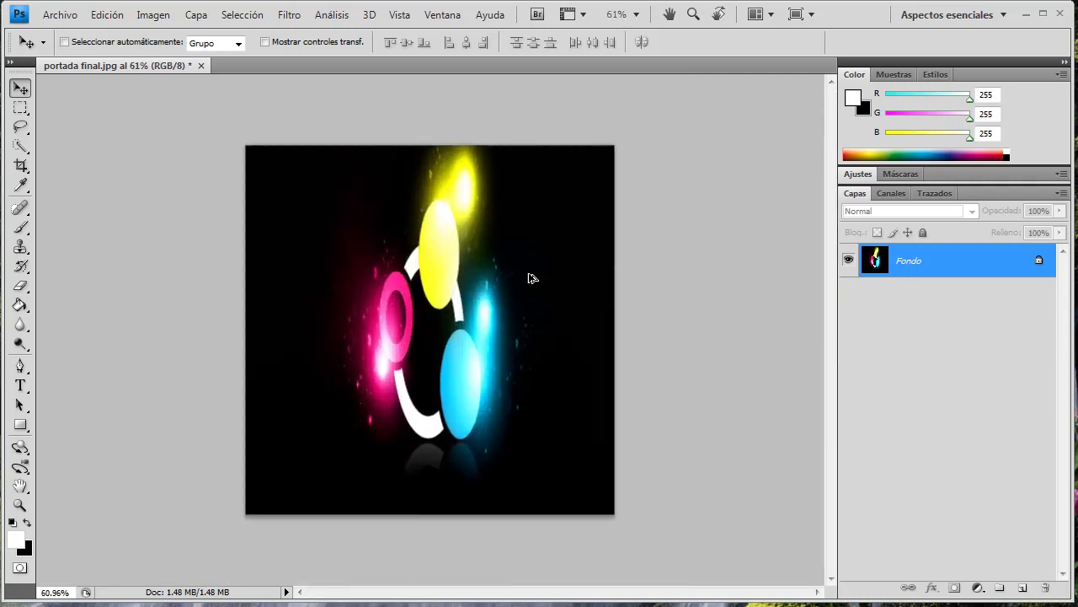
scroll(529, 278, down, 1)
scroll(526, 279, down, 1)
scroll(530, 280, up, 2)
scroll(531, 281, up, 1)
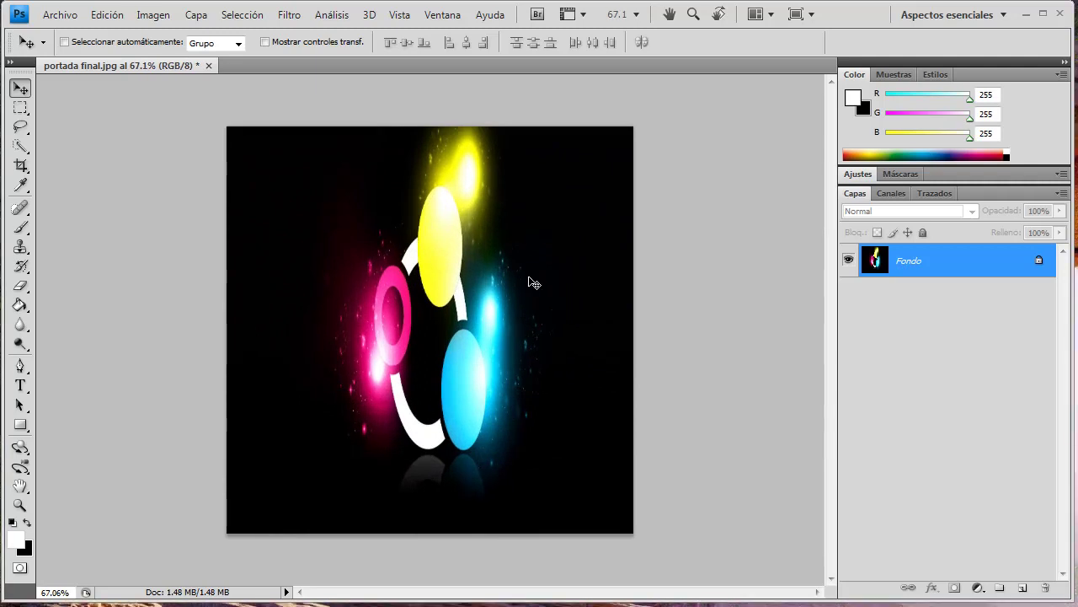
Step: Undo the square resize to restore the wide 4.44 MB cover, then re-check it at several zooms
key(ctrl+z)
key(ctrl+minus)
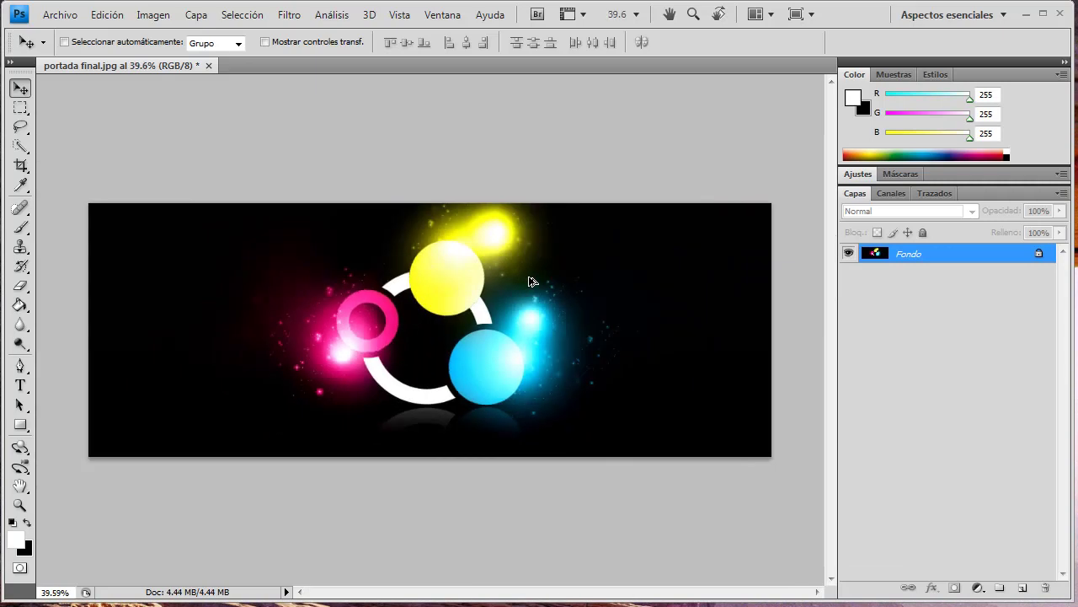
key(ctrl+minus)
key(ctrl+plus)
scroll(493, 271, up, 1)
scroll(493, 271, up, 1)
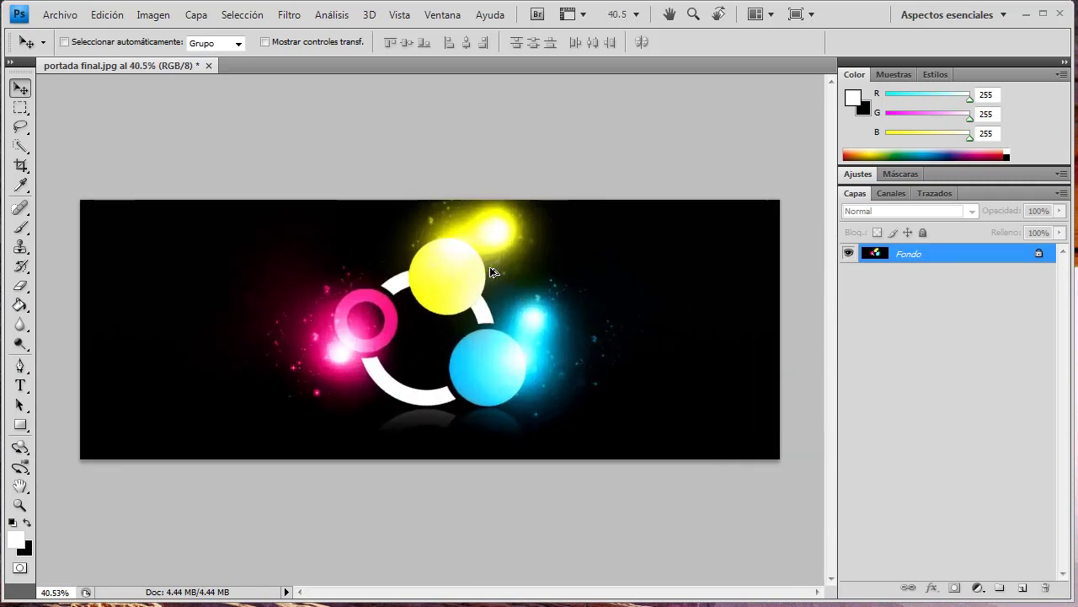
scroll(493, 271, up, 1)
scroll(497, 184, down, 2)
scroll(496, 178, up, 1)
scroll(495, 181, up, 1)
Step: Crop the canvas to 10 inches wide by 10.528 inches high, accepting the crop warning
click(154, 14)
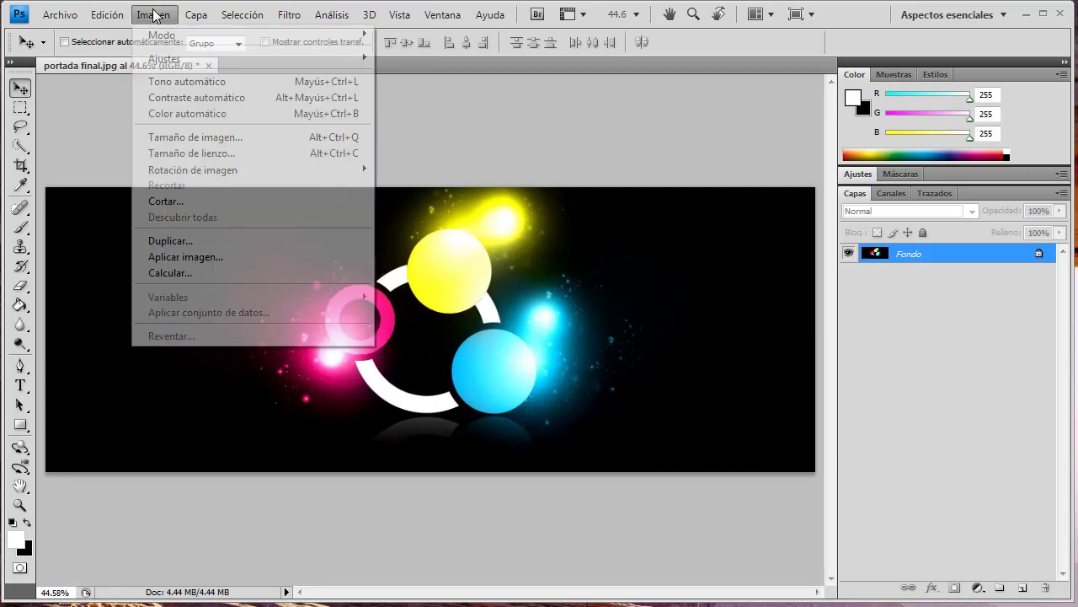
click(207, 160)
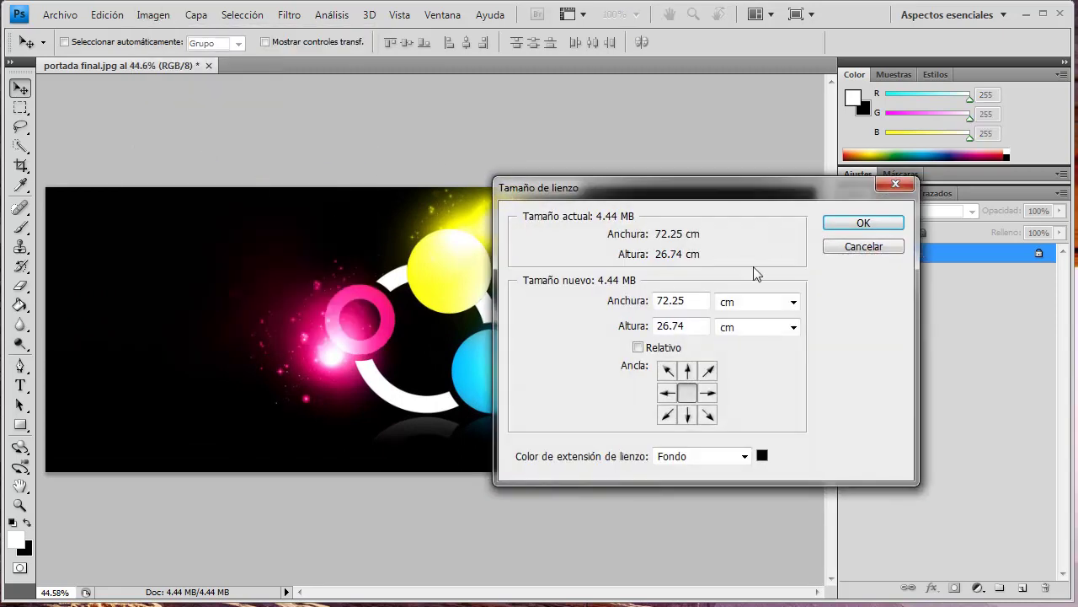
click(754, 303)
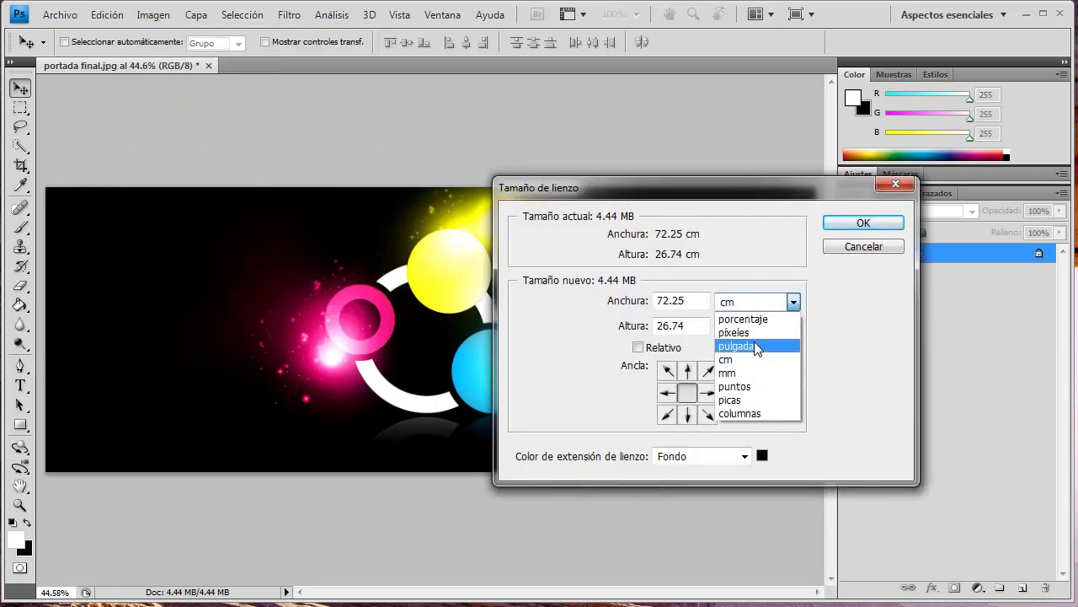
click(758, 344)
mouse_move(651, 189)
mouse_down()
mouse_move(706, 412)
mouse_move(644, 199)
mouse_move(644, 266)
mouse_up()
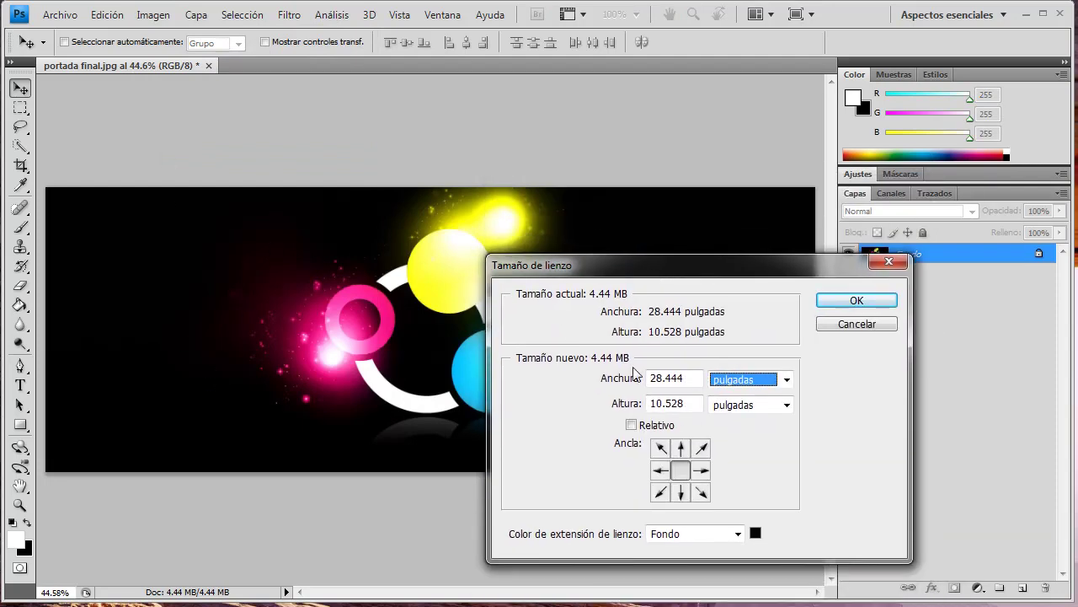
double_click(684, 378)
text(10)
click(855, 309)
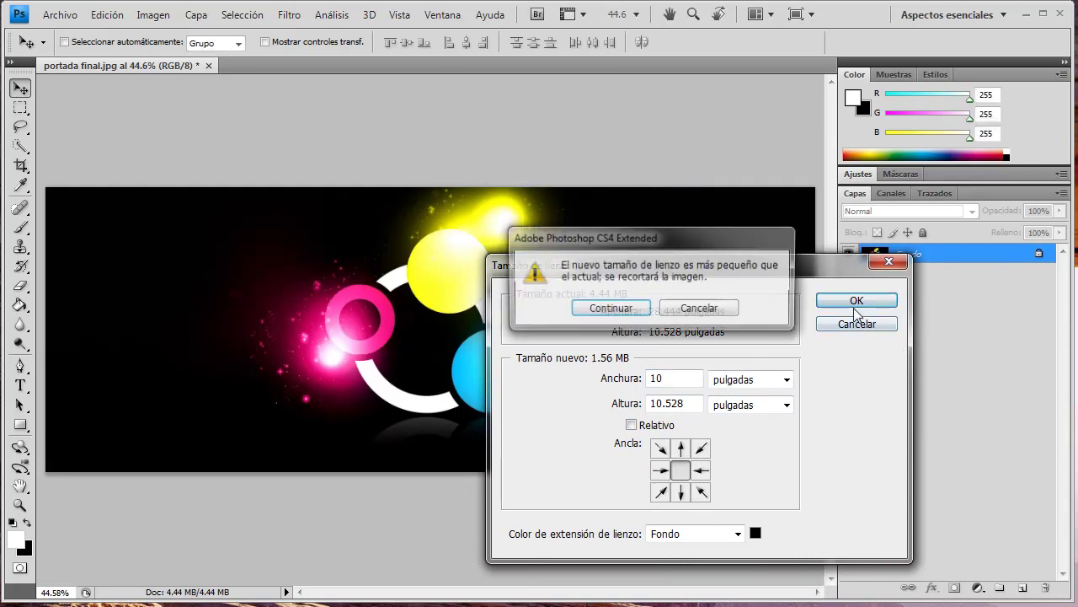
click(613, 310)
scroll(547, 295, up, 1)
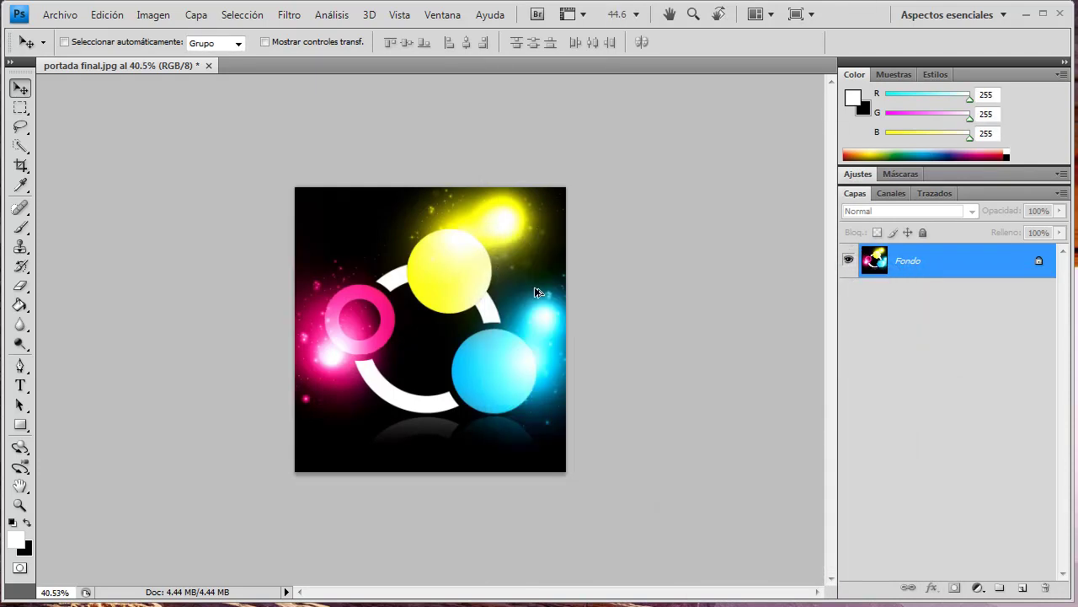
scroll(534, 295, down, 5)
scroll(534, 296, up, 2)
scroll(379, 287, up, 3)
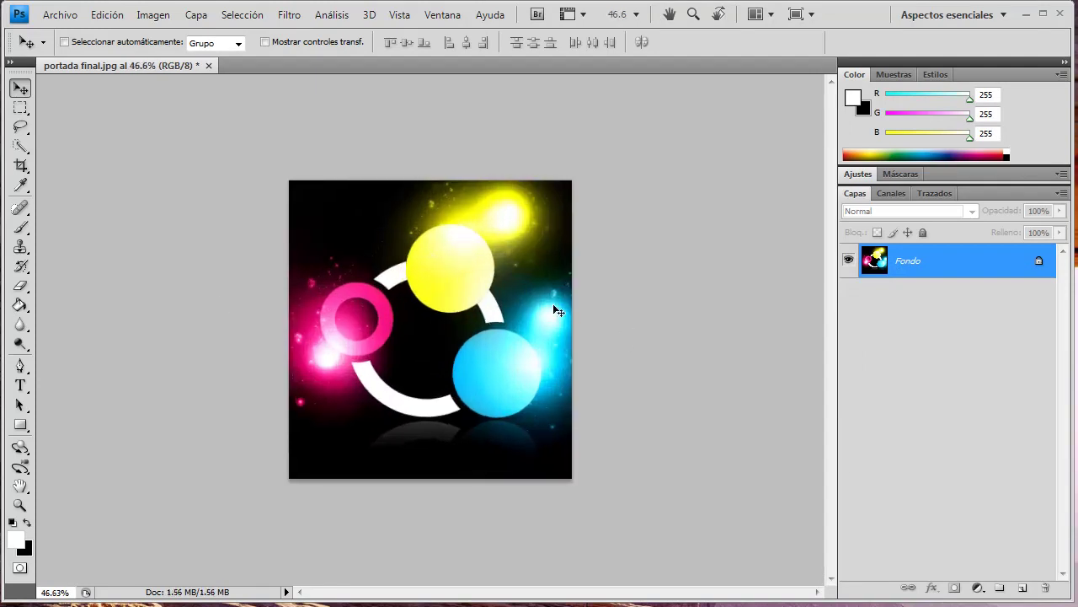
Step: Try moving the image with the Move tool and dismiss the locked-layer error
click(396, 293)
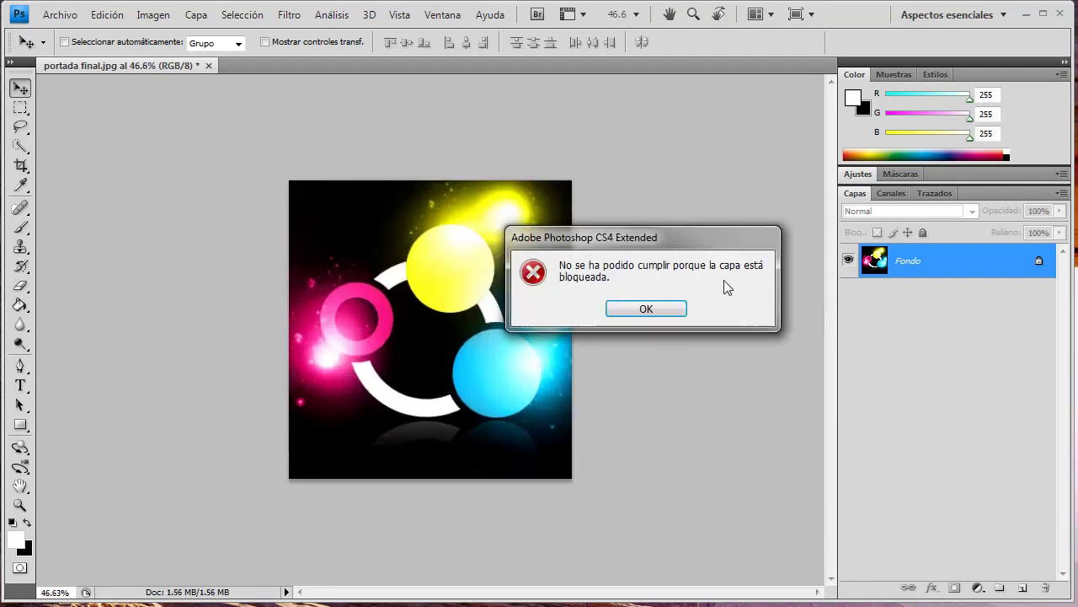
click(638, 310)
scroll(502, 288, up, 2)
scroll(501, 289, up, 1)
Step: Zoom in and out repeatedly to inspect the cropped cover
scroll(498, 289, down, 3)
scroll(437, 291, up, 2)
scroll(437, 291, up, 1)
scroll(438, 289, down, 1)
scroll(281, 332, down, 2)
scroll(242, 296, up, 3)
scroll(228, 291, up, 1)
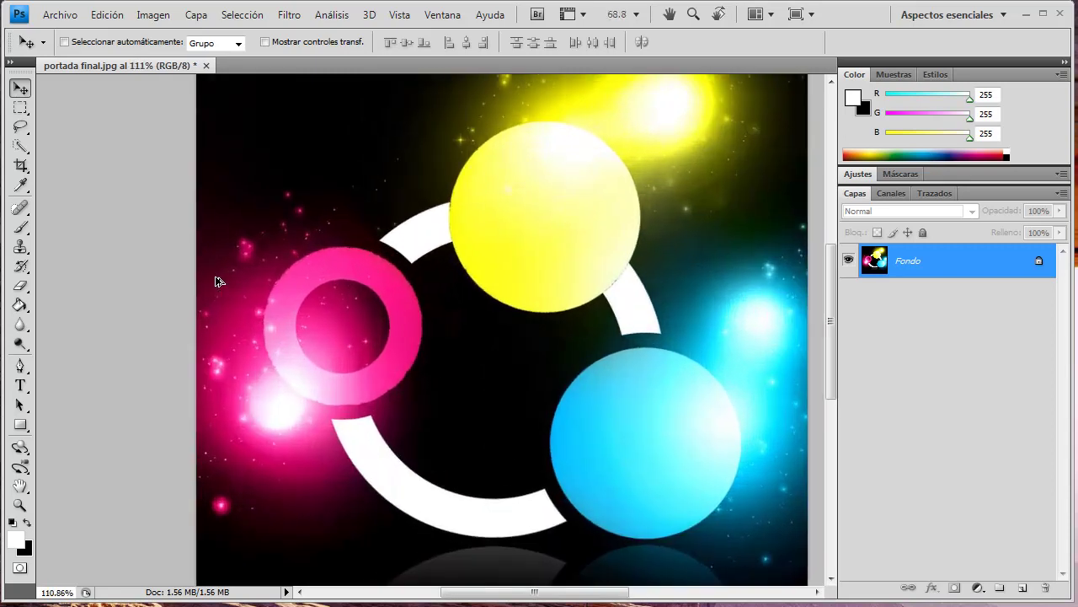
scroll(198, 283, up, 2)
scroll(195, 289, down, 2)
scroll(245, 312, down, 2)
scroll(571, 342, down, 1)
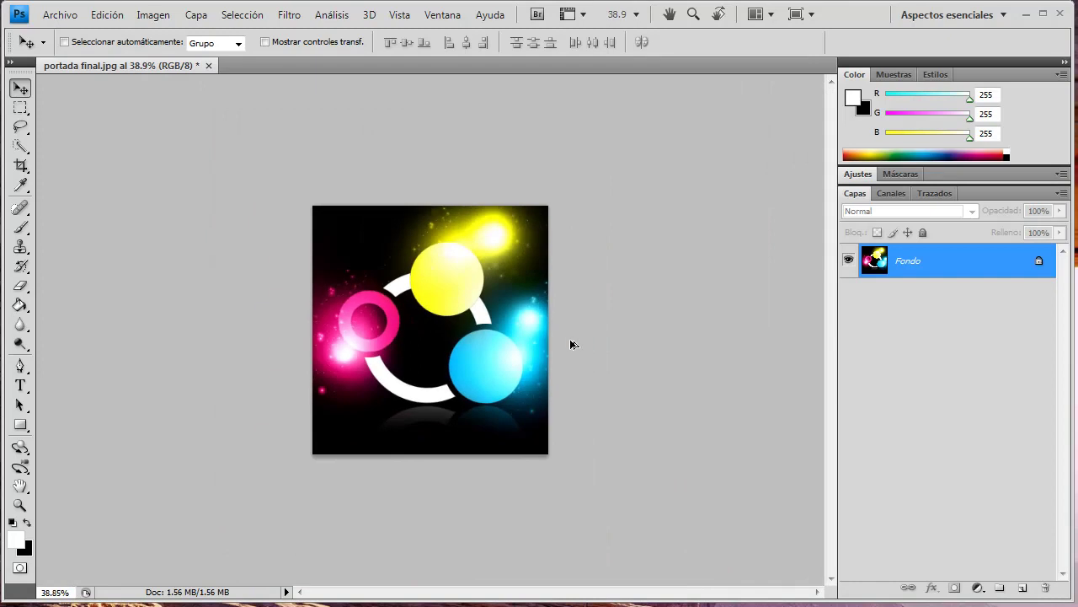
scroll(640, 320, up, 2)
scroll(662, 320, up, 1)
scroll(612, 324, down, 2)
scroll(573, 321, down, 2)
scroll(506, 310, up, 1)
scroll(472, 308, down, 2)
scroll(419, 280, up, 1)
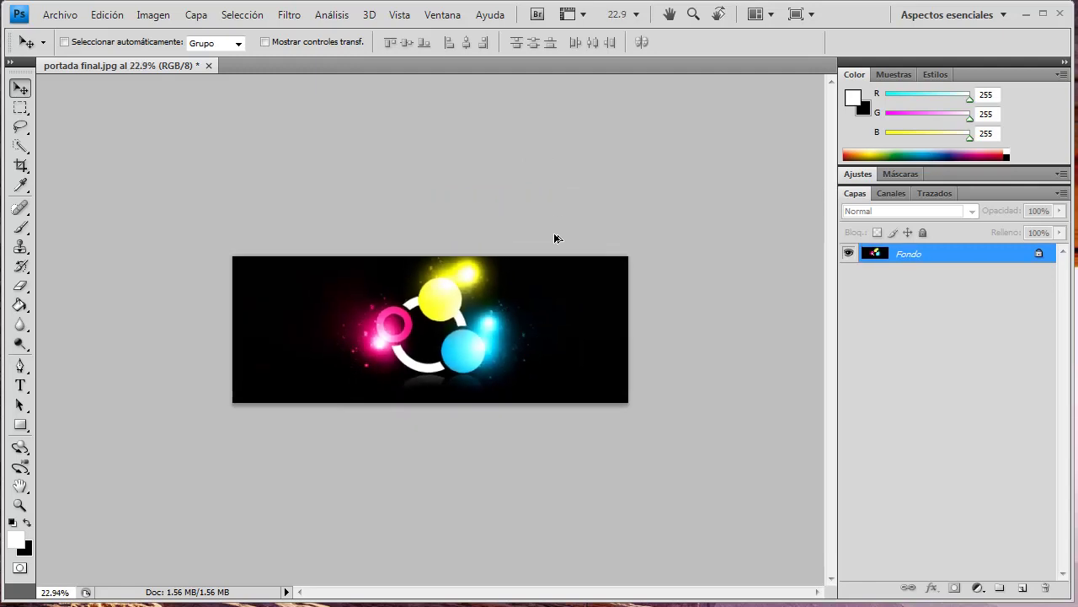
Step: Zoom the cover to about 105%, centre the circles, and bring up the Image > Mode choices
scroll(432, 319, up, 2)
scroll(409, 313, up, 2)
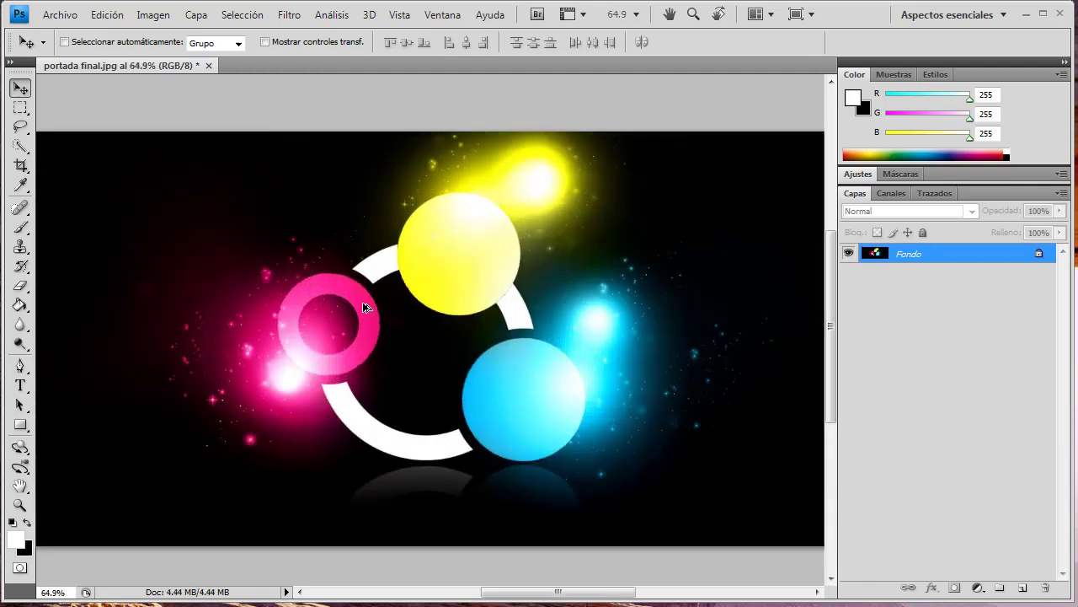
scroll(187, 361, up, 1)
scroll(187, 362, up, 1)
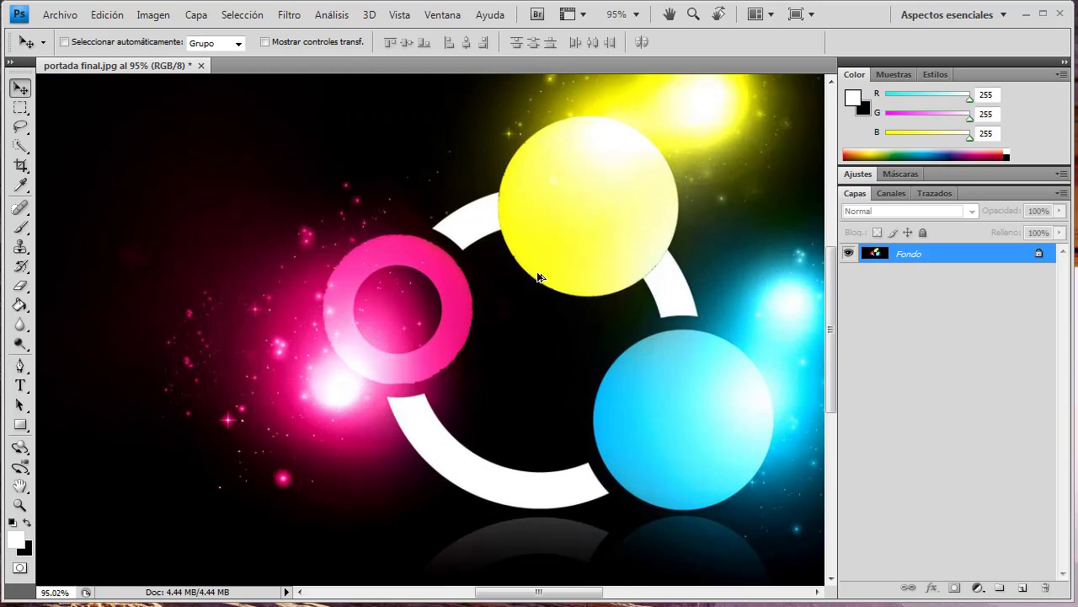
scroll(556, 278, up, 1)
mouse_move(571, 269)
mouse_down()
mouse_move(523, 284)
mouse_move(443, 281)
mouse_move(461, 288)
mouse_move(452, 287)
mouse_up()
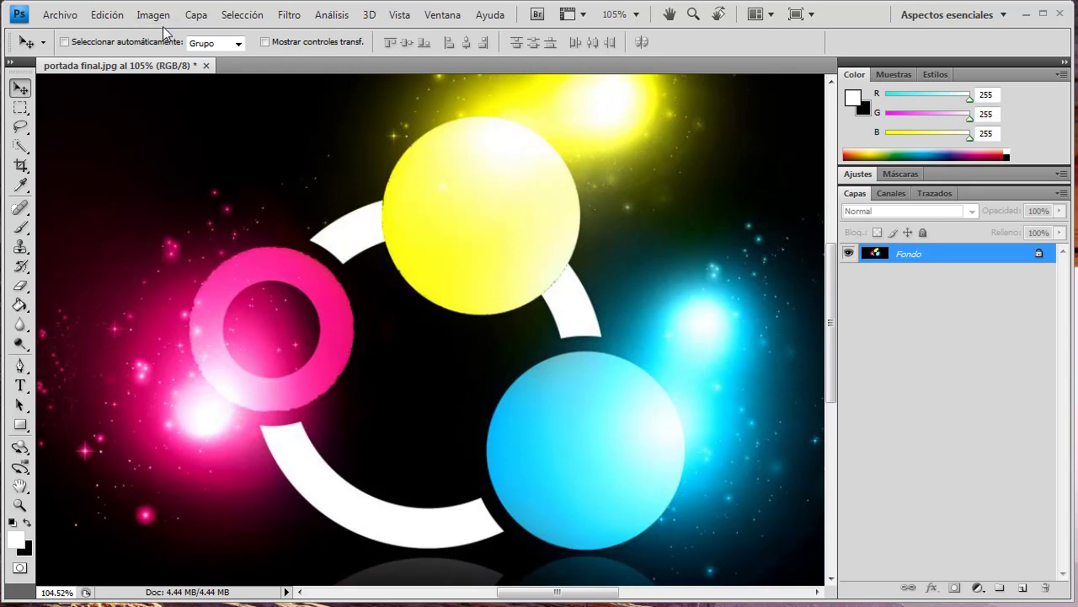
click(156, 16)
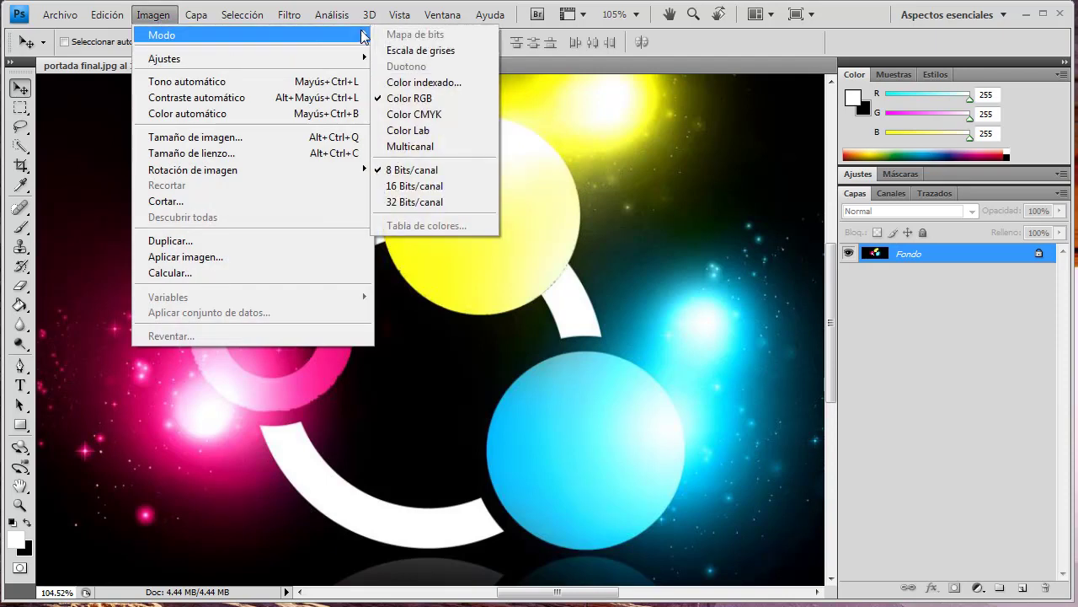
mouse_move(252, 34)
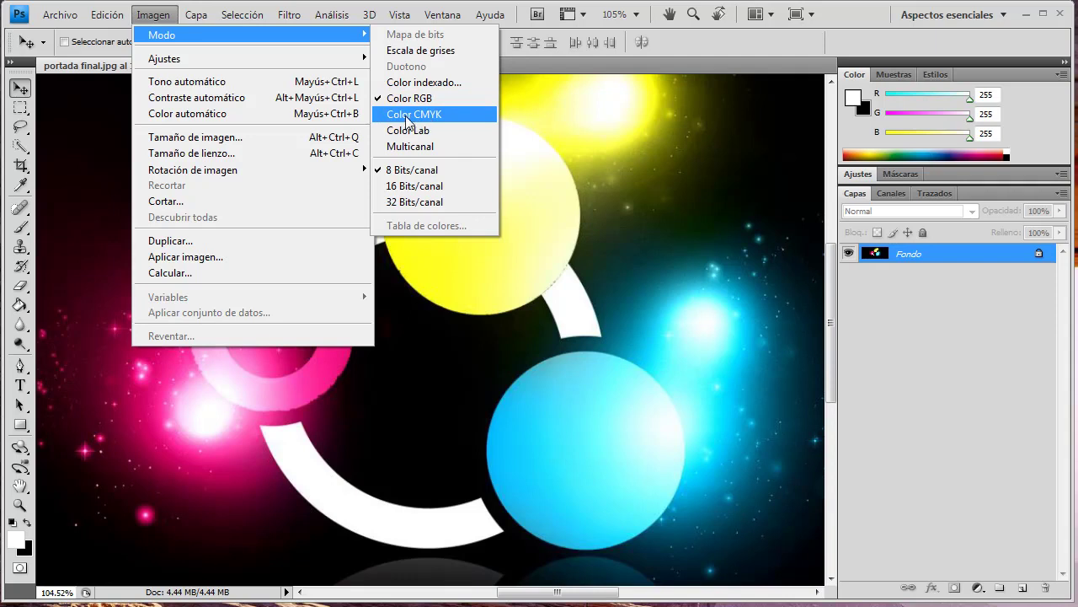
Step: Trial-convert the cover to CMYK Color, inspect the pink ring, then undo back to RGB
click(407, 115)
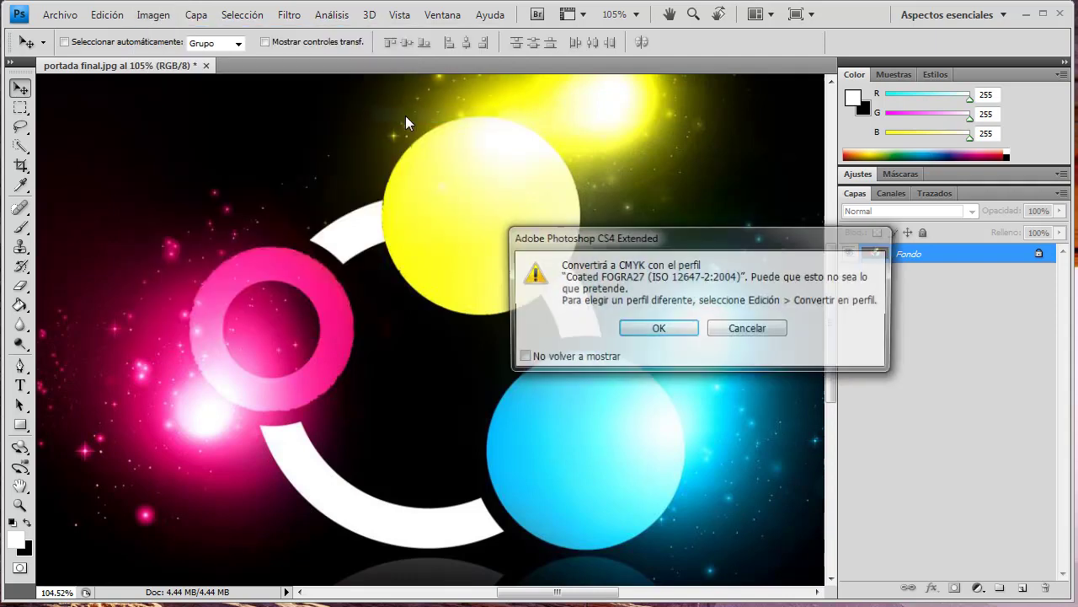
click(666, 329)
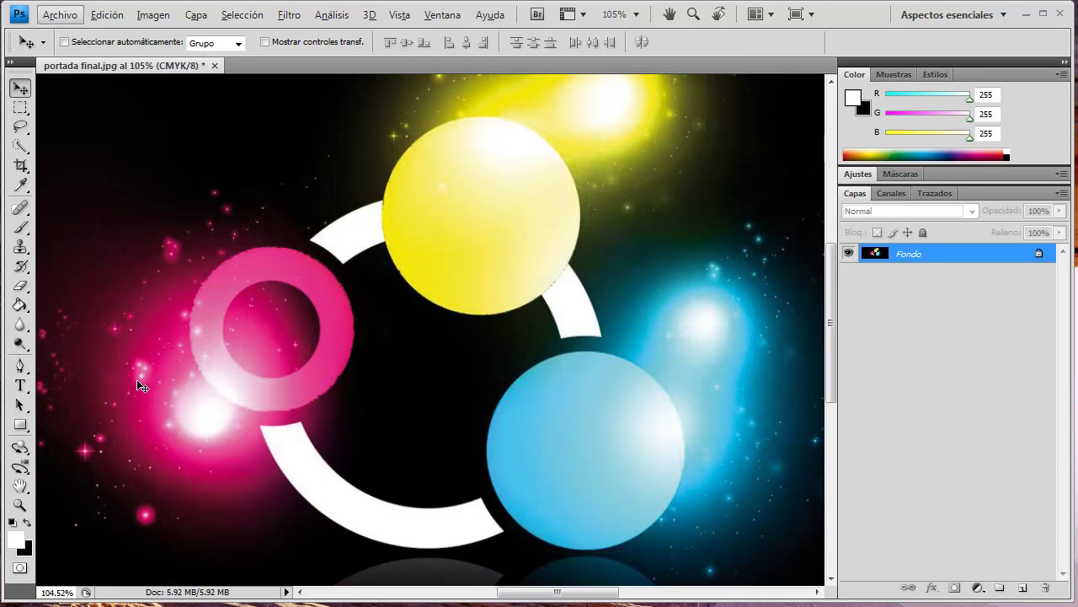
alt+scroll(138, 383, up, 2)
alt+scroll(138, 383, up, 1)
drag(229, 392, 504, 334)
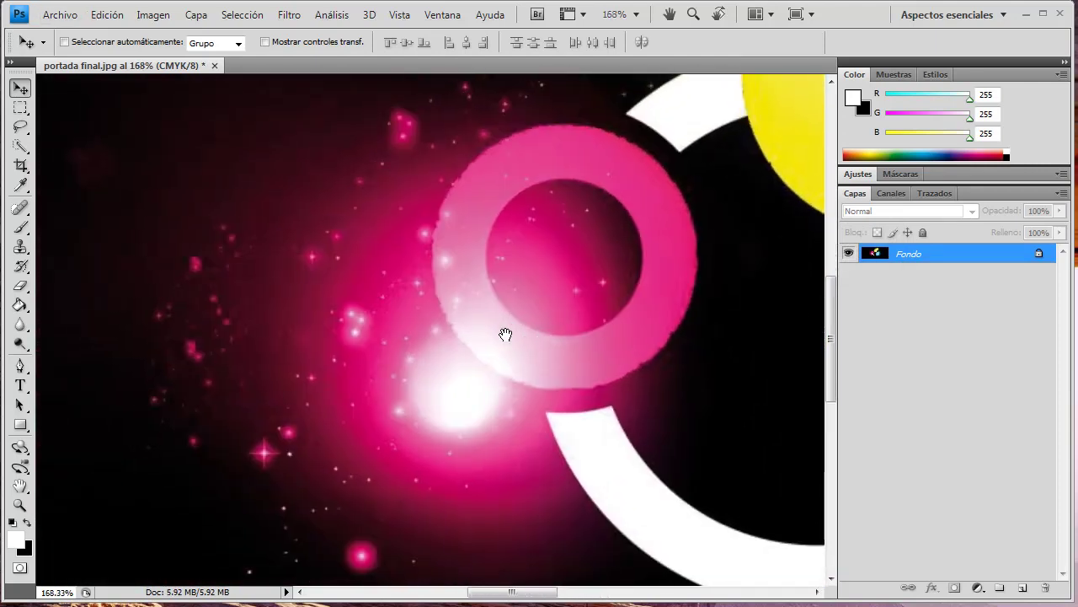
scroll(506, 339, down, 1)
scroll(506, 340, down, 2)
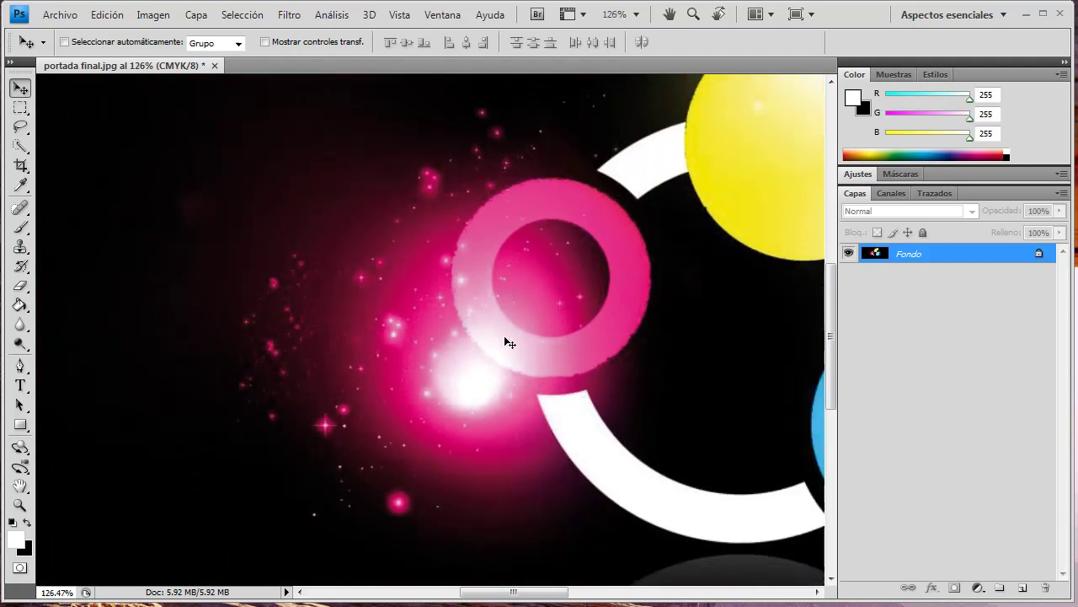
key(ctrl+z)
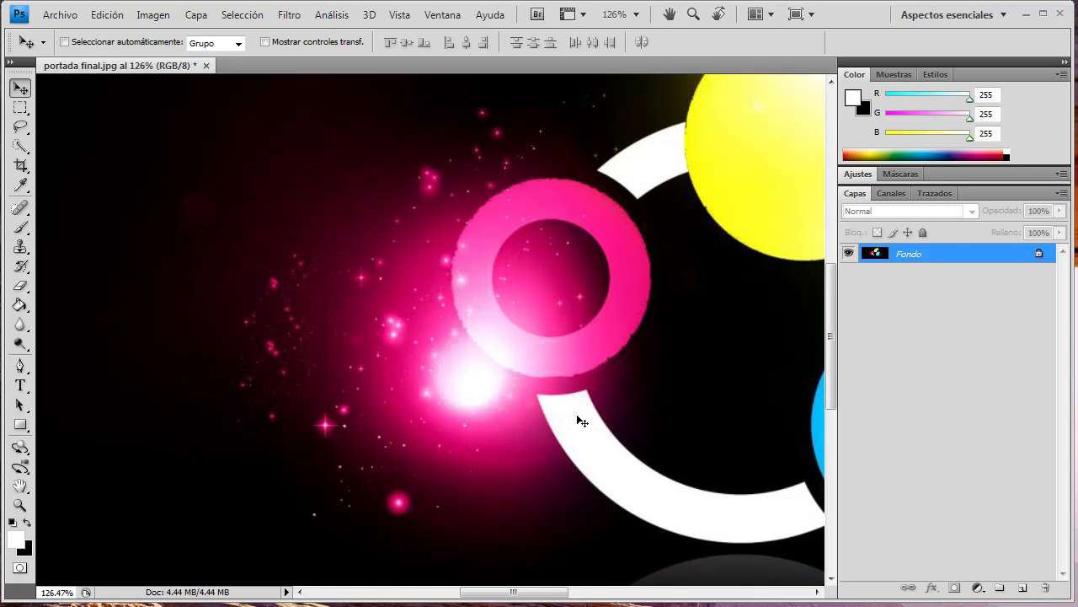
Step: Step back and forward in history to keep the wide RGB cover, then bring up the Image menu
key(ctrl+alt+z)
scroll(506, 396, down, 3)
scroll(422, 382, down, 3)
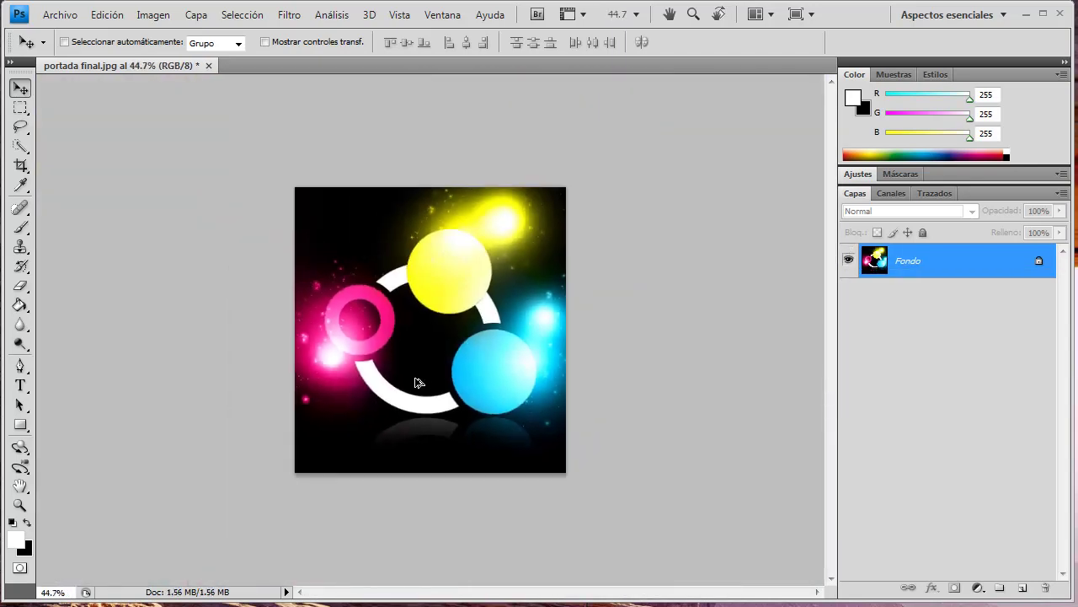
scroll(396, 384, up, 2)
key(ctrl+shift+z)
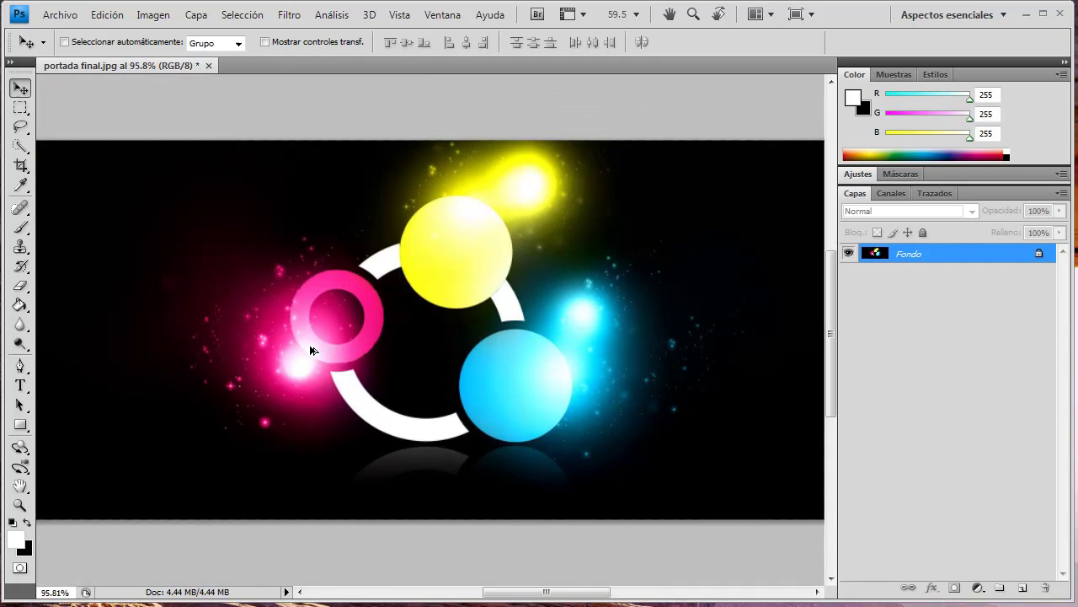
scroll(312, 349, up, 3)
scroll(258, 334, up, 1)
click(153, 14)
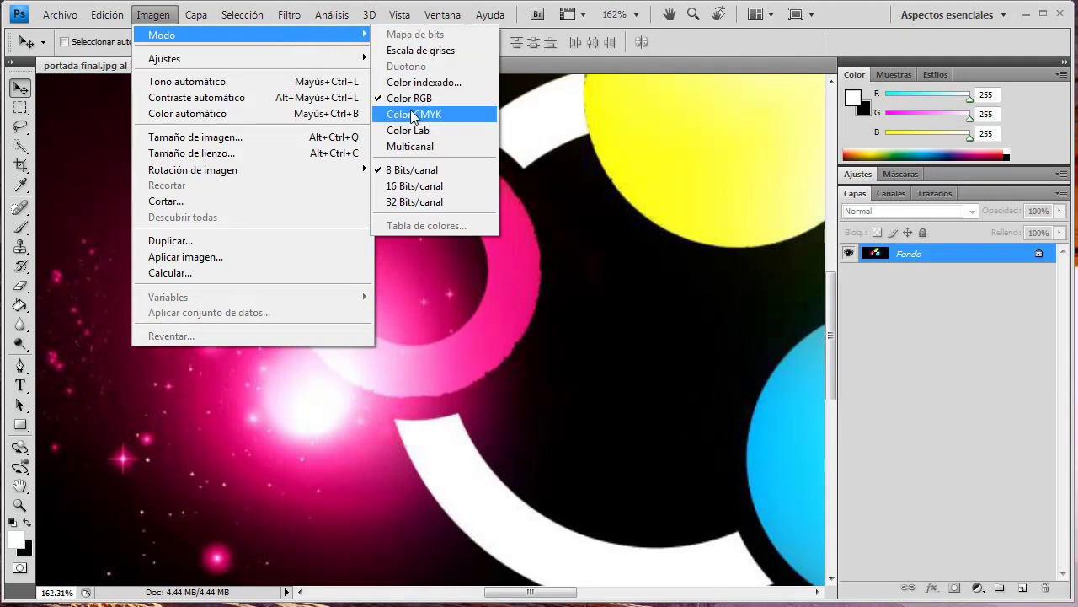
Step: Convert the cover to CMYK Color, accepting the profile warning
click(413, 115)
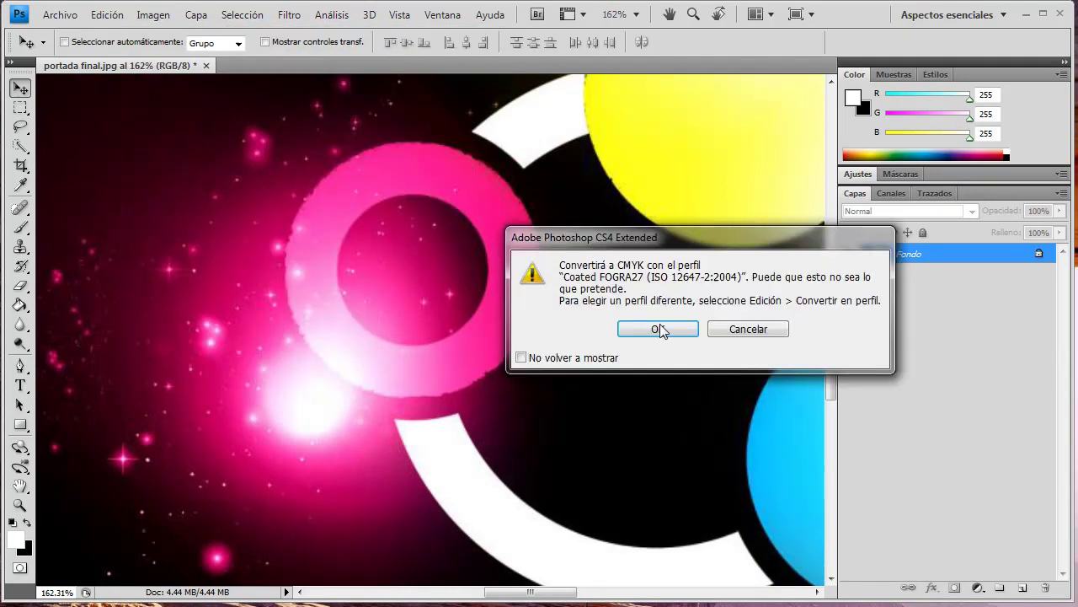
click(660, 328)
scroll(319, 321, down, 2)
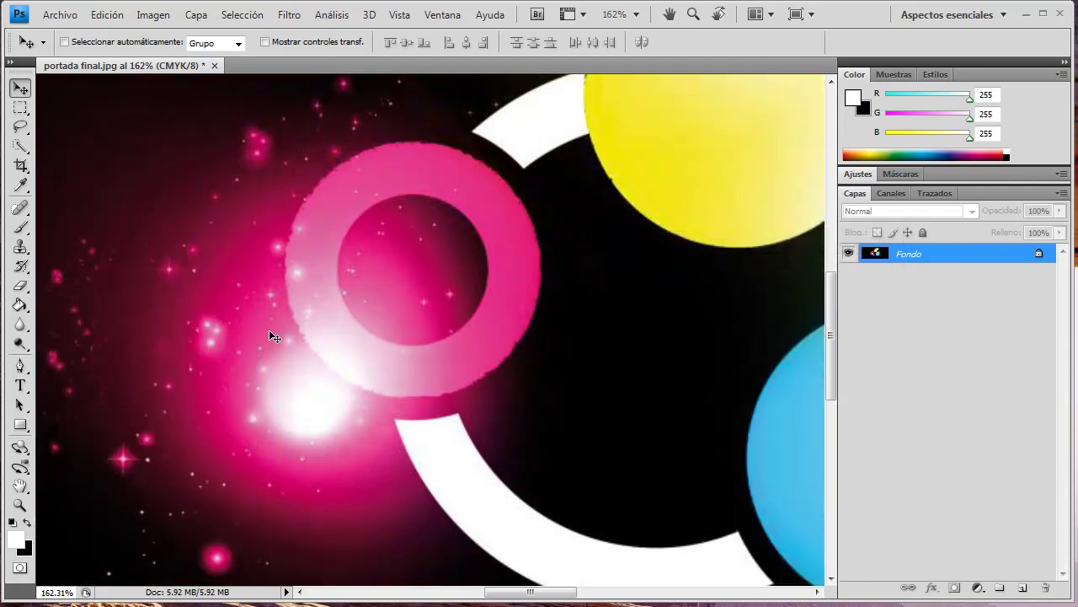
scroll(269, 329, up, 2)
scroll(239, 374, down, 4)
scroll(126, 412, up, 1)
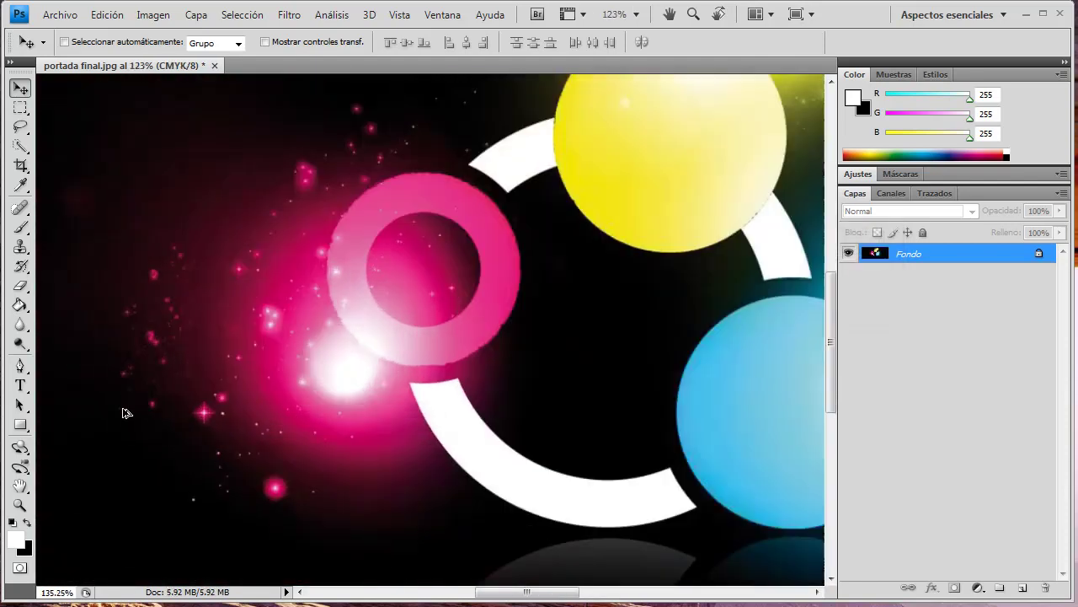
scroll(149, 385, up, 1)
Step: Pan across the pink ring, blue and yellow circles to inspect the duller CMYK colours
drag(378, 363, 400, 414)
mouse_move(736, 464)
mouse_down()
mouse_move(568, 343)
mouse_move(229, 284)
mouse_up()
drag(783, 364, 609, 292)
mouse_move(396, 114)
mouse_down()
mouse_move(447, 199)
mouse_move(649, 409)
mouse_up()
drag(508, 354, 556, 366)
drag(510, 305, 647, 279)
mouse_move(225, 417)
mouse_down()
mouse_move(281, 349)
mouse_move(517, 262)
mouse_up()
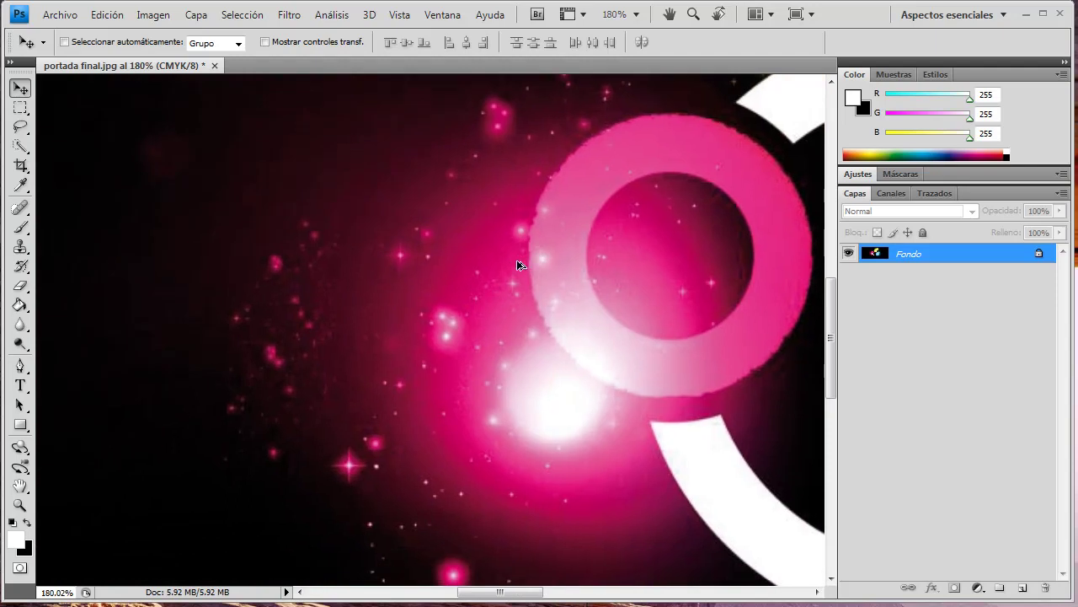
scroll(517, 265, down, 3)
scroll(342, 266, down, 2)
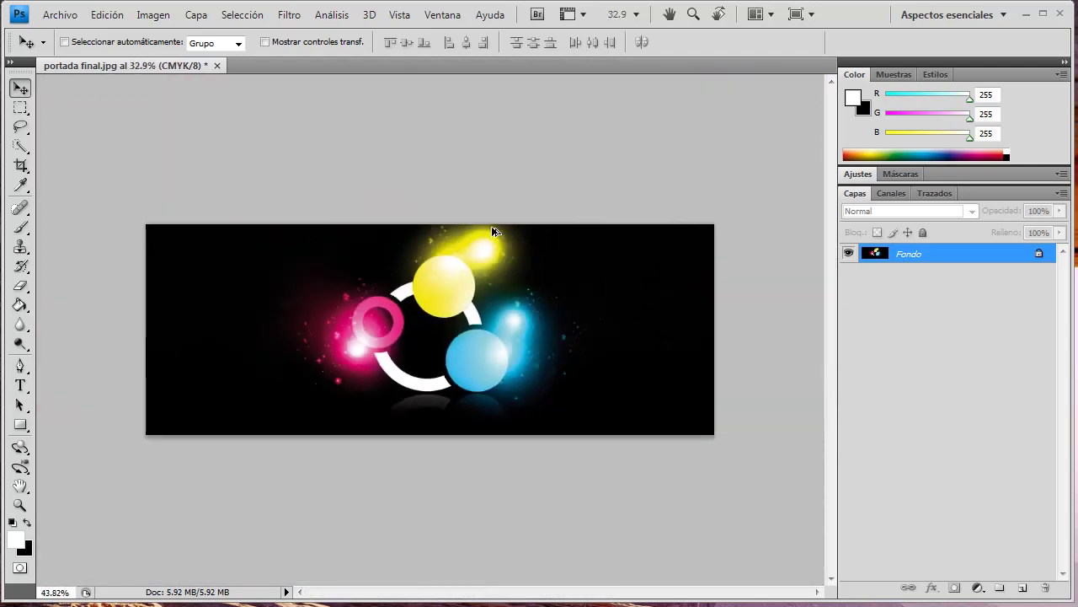
scroll(332, 357, up, 2)
scroll(234, 339, up, 1)
scroll(221, 340, up, 1)
scroll(226, 343, up, 1)
scroll(226, 344, down, 1)
scroll(230, 346, down, 1)
scroll(234, 349, down, 2)
scroll(244, 351, down, 1)
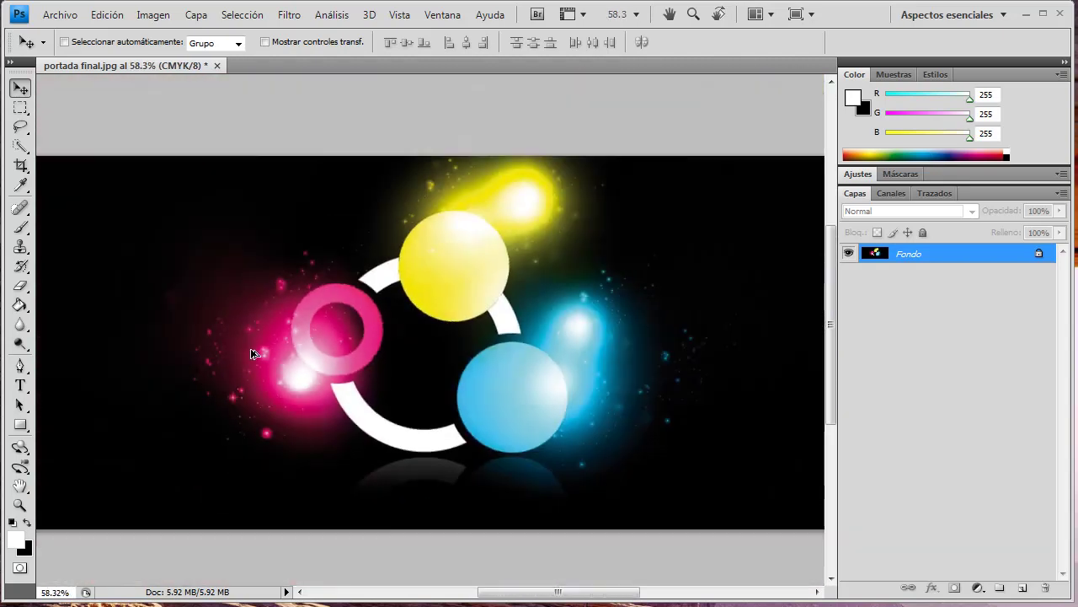
scroll(341, 352, up, 1)
scroll(329, 354, down, 1)
scroll(286, 346, down, 1)
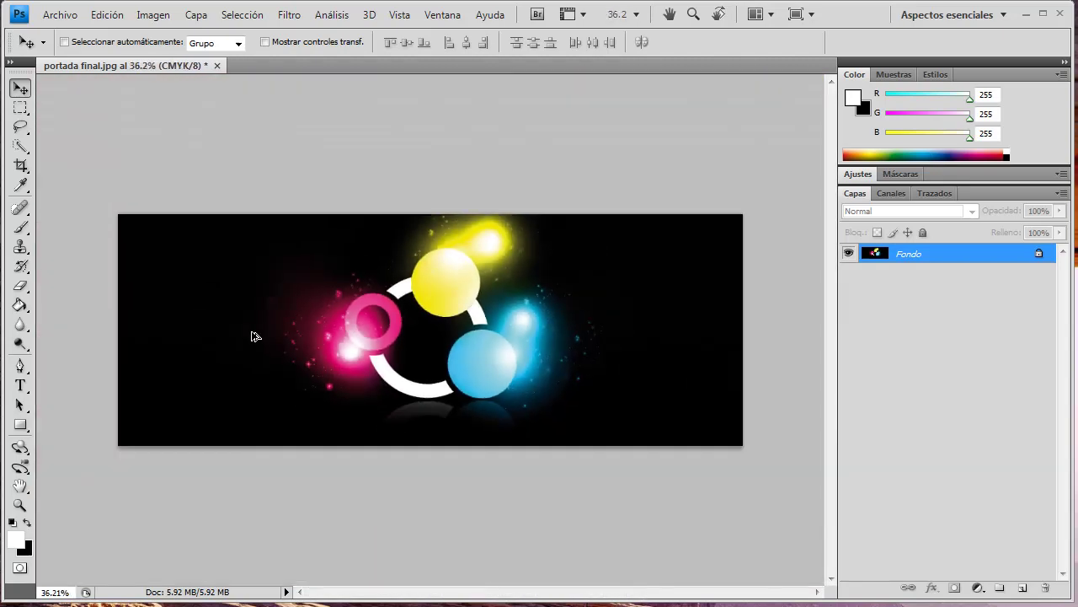
scroll(244, 334, up, 1)
scroll(253, 333, up, 1)
scroll(292, 330, up, 1)
scroll(292, 337, up, 2)
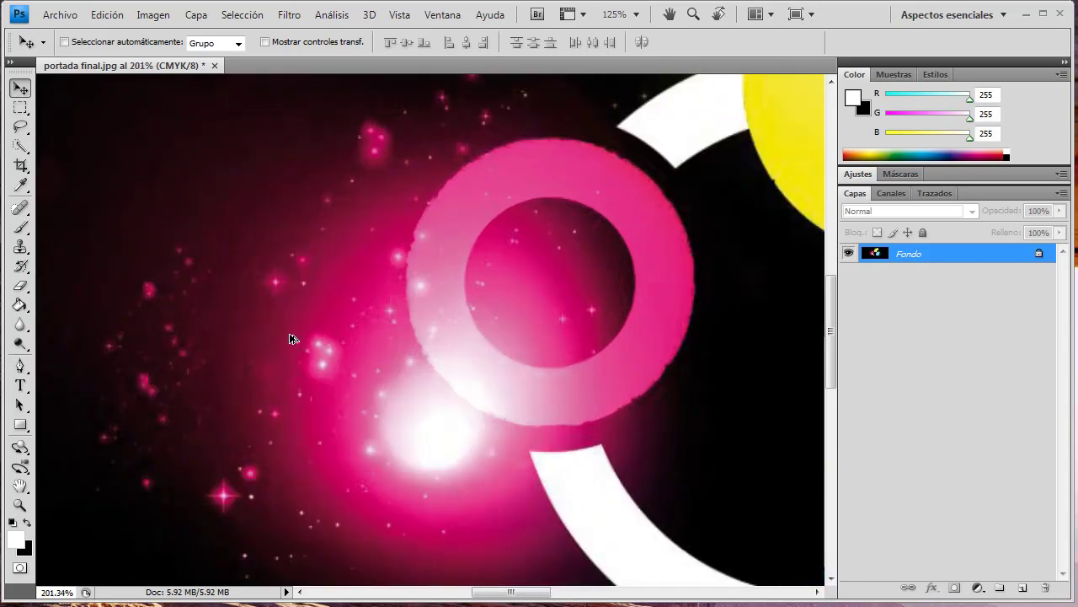
scroll(438, 286, down, 2)
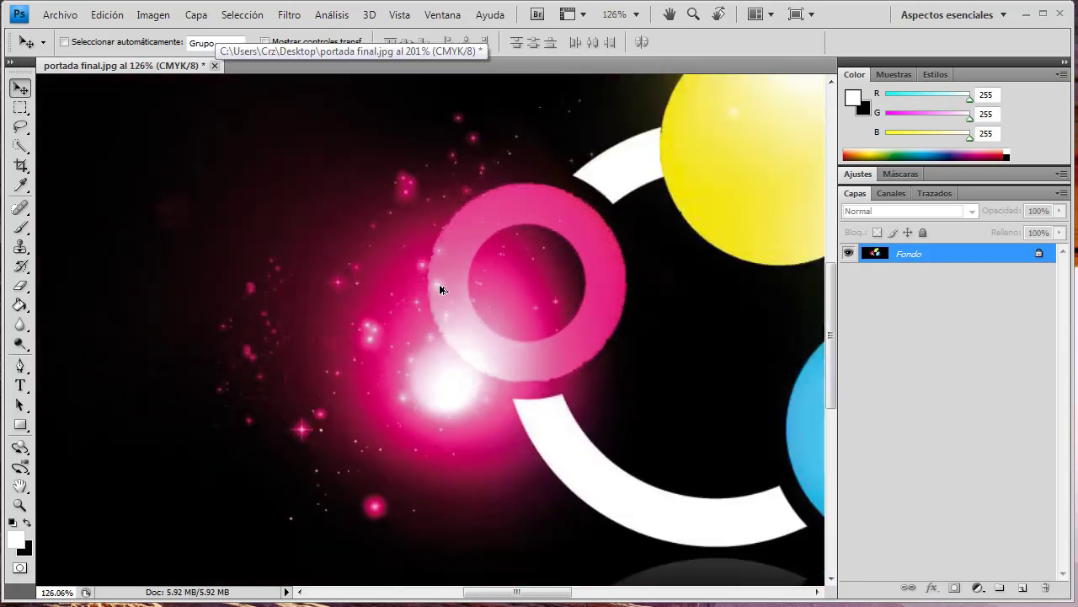
scroll(440, 289, down, 1)
scroll(440, 289, down, 1)
scroll(559, 301, down, 1)
scroll(325, 300, up, 1)
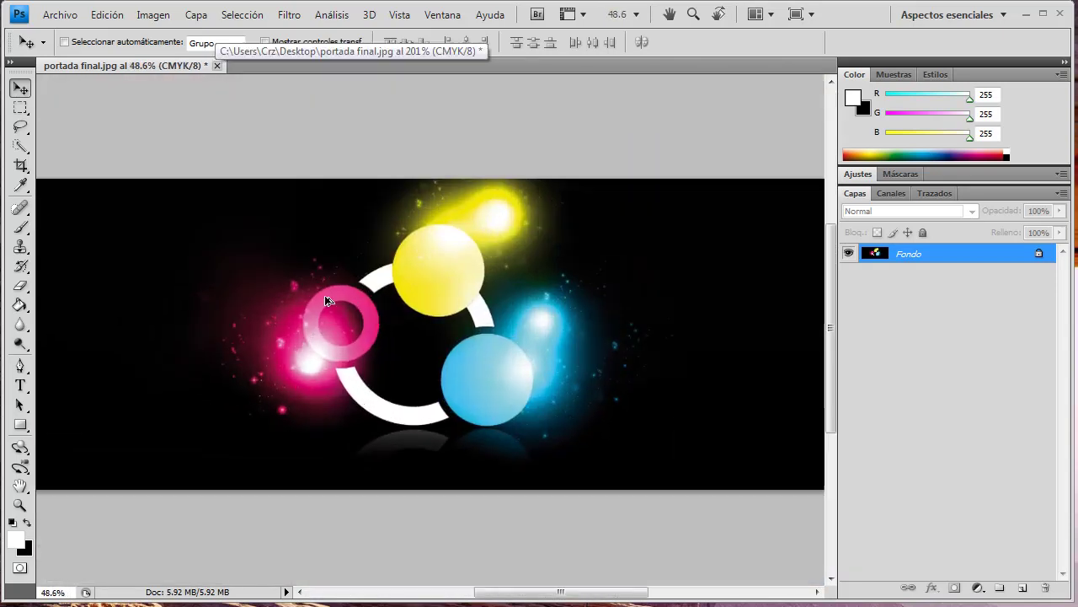
scroll(325, 352, up, 1)
scroll(388, 368, down, 1)
scroll(421, 387, down, 1)
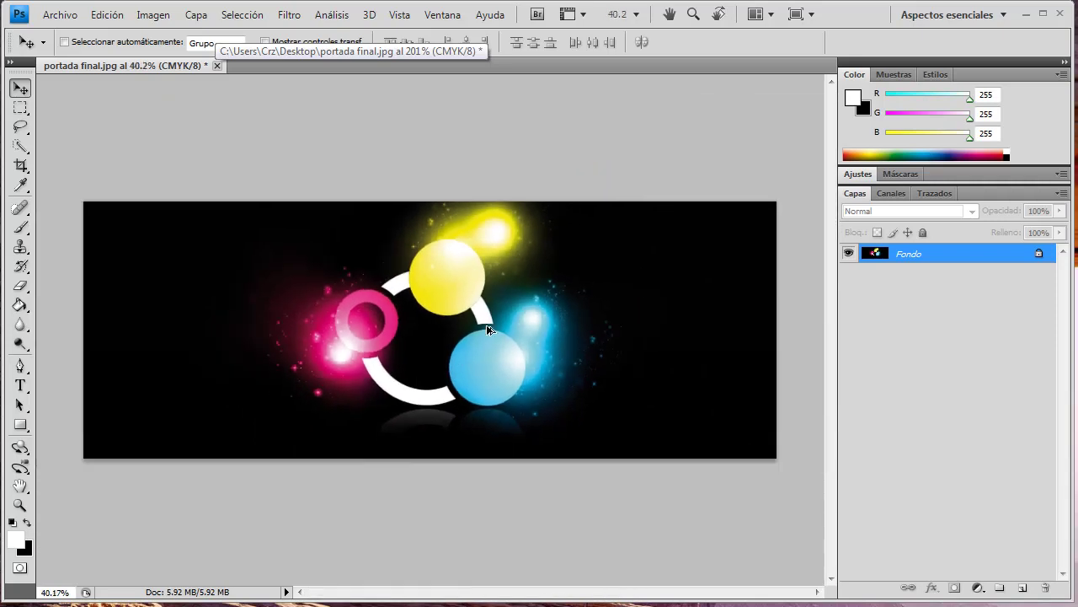
scroll(489, 327, up, 1)
scroll(404, 310, up, 3)
scroll(401, 316, up, 1)
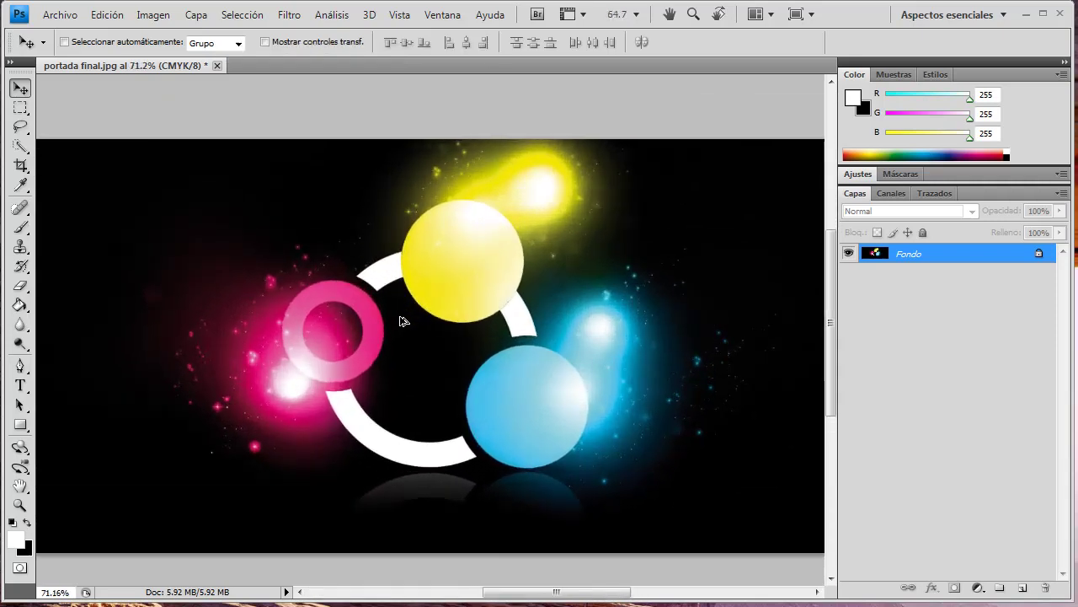
scroll(402, 321, up, 1)
scroll(428, 337, down, 2)
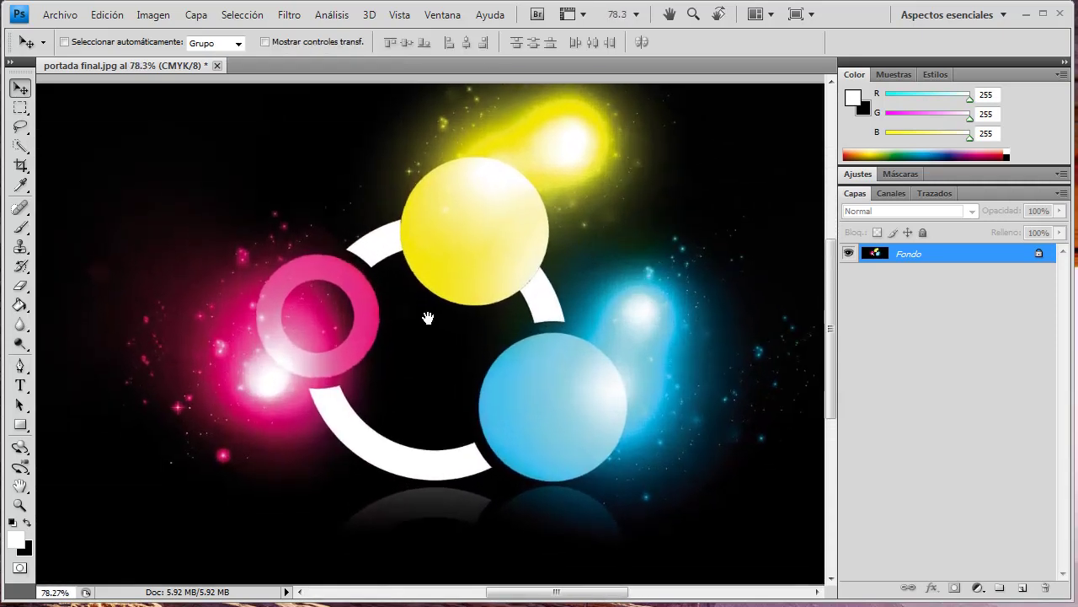
scroll(428, 321, up, 1)
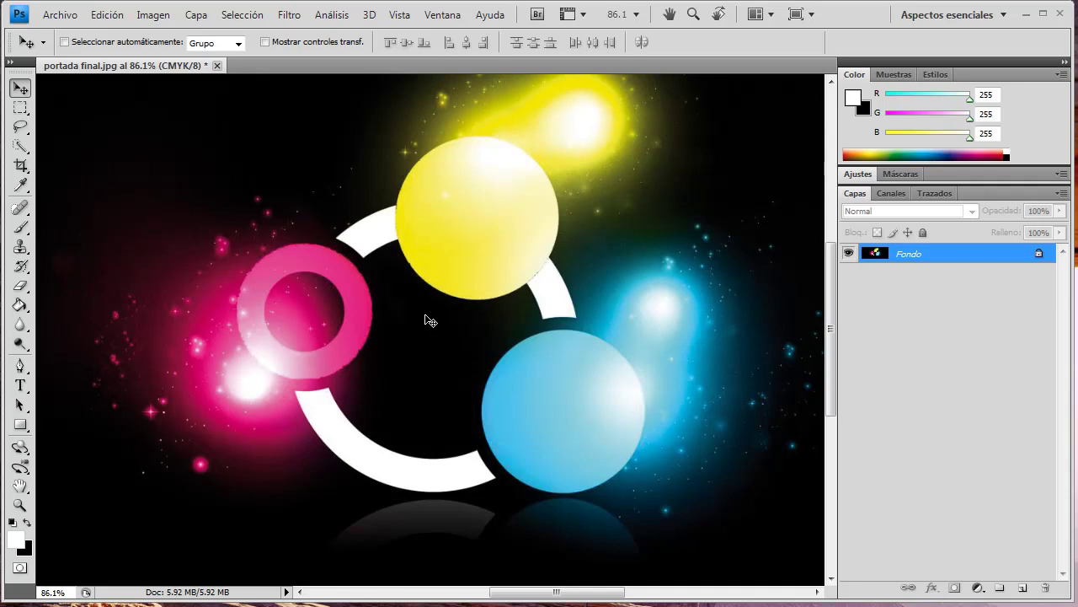
scroll(429, 318, down, 3)
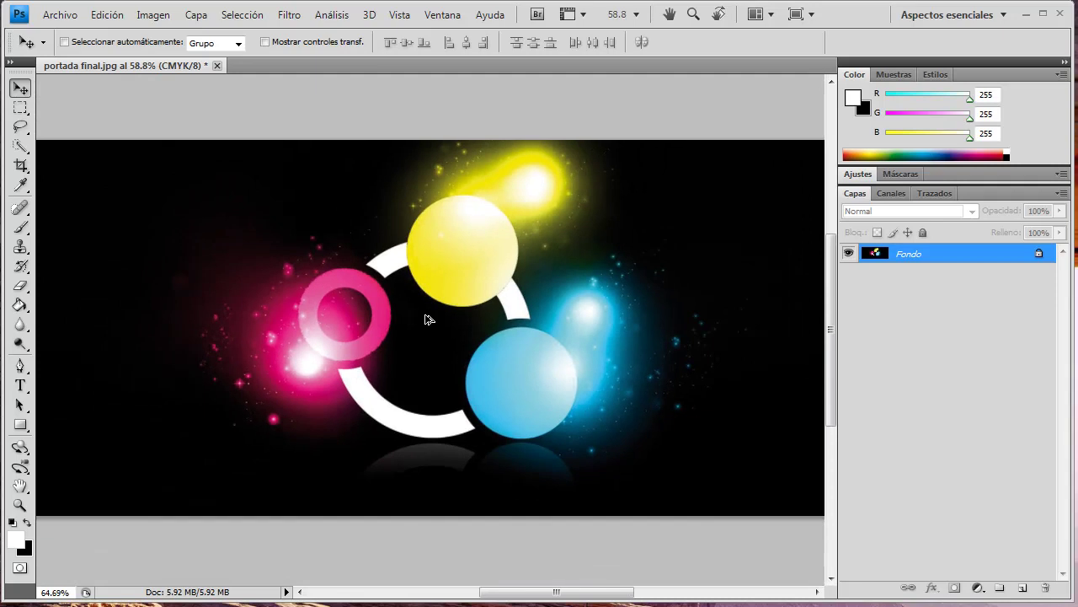
scroll(429, 318, up, 2)
scroll(429, 318, down, 2)
scroll(429, 319, up, 3)
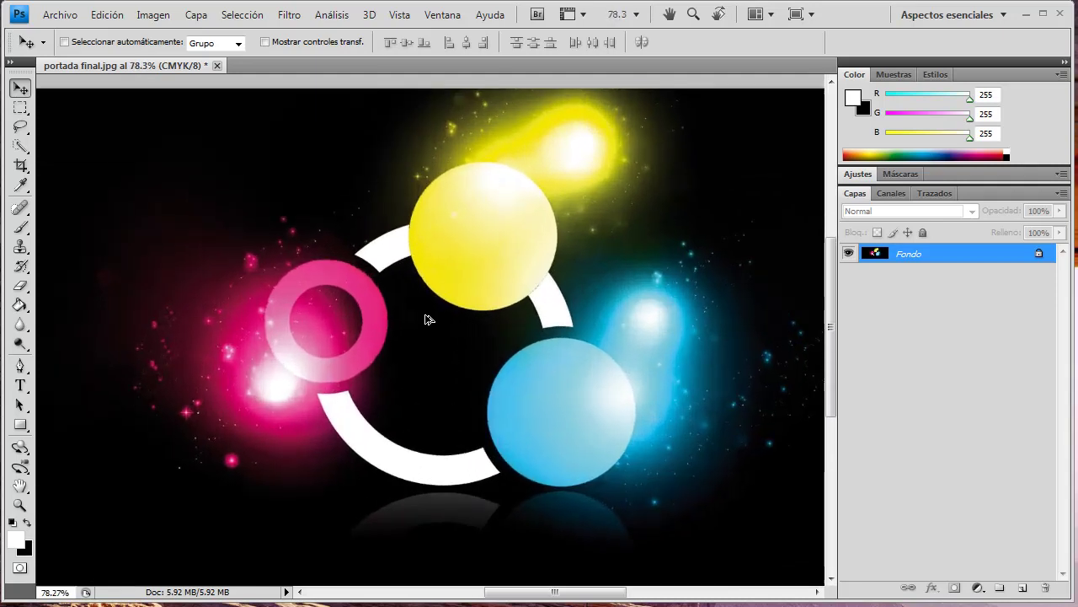
scroll(428, 318, down, 2)
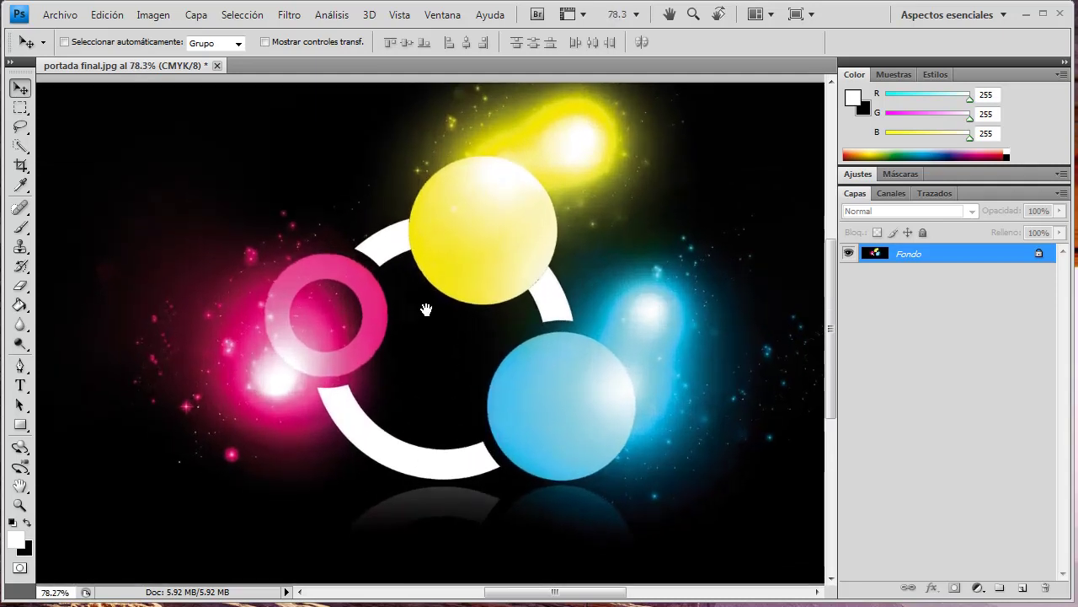